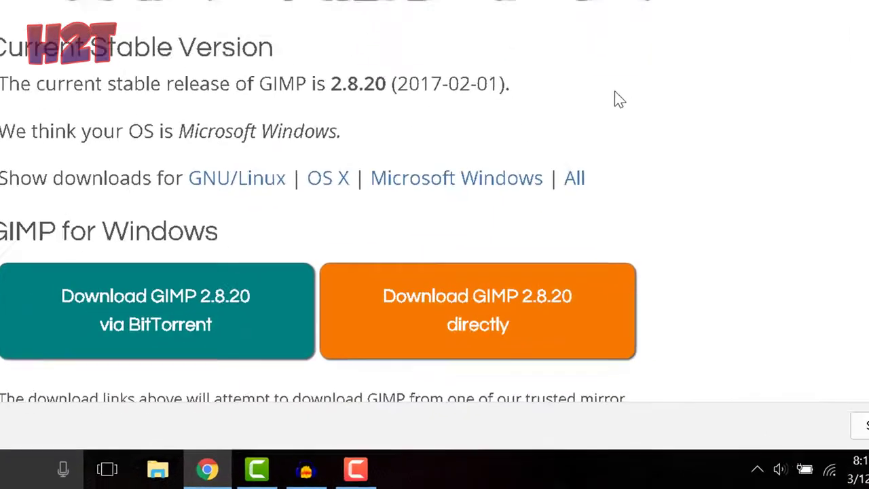
- Download GIMP 2.8.20 for Windows directly from the GIMP downloads page
click(425, 285)
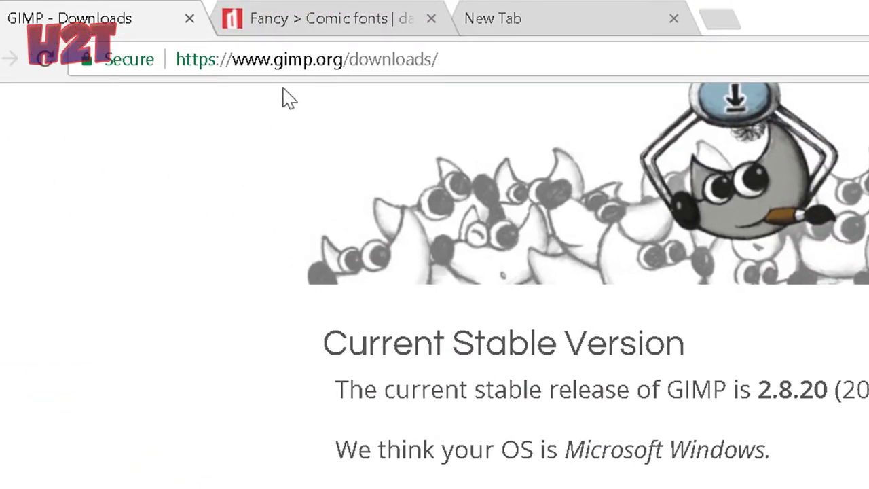
- Switch to the dafont site and browse the Chinese, Jpn fonts in the Foreign look category
click(329, 16)
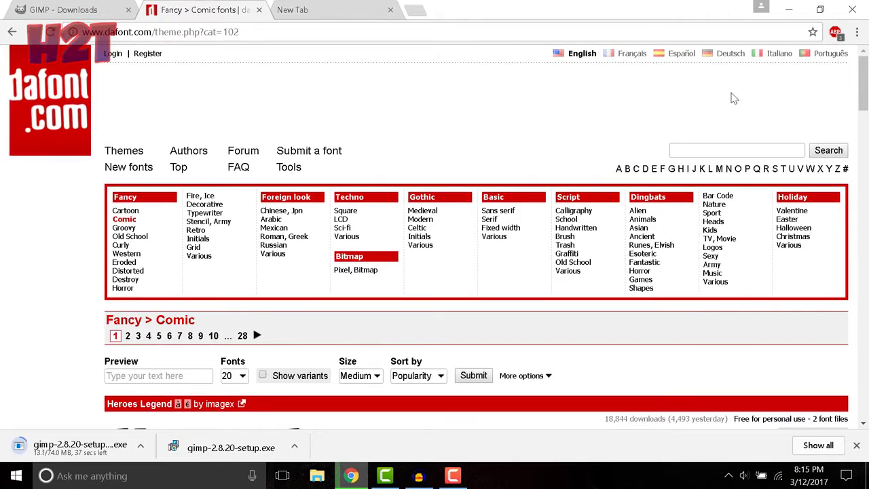
mouse_move(859, 77)
mouse_down()
mouse_move(863, 259)
mouse_move(865, 75)
mouse_up()
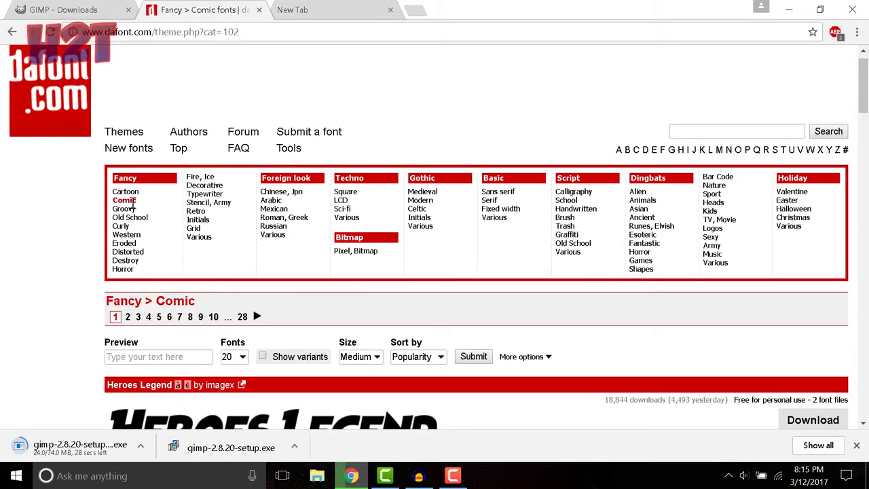
click(312, 216)
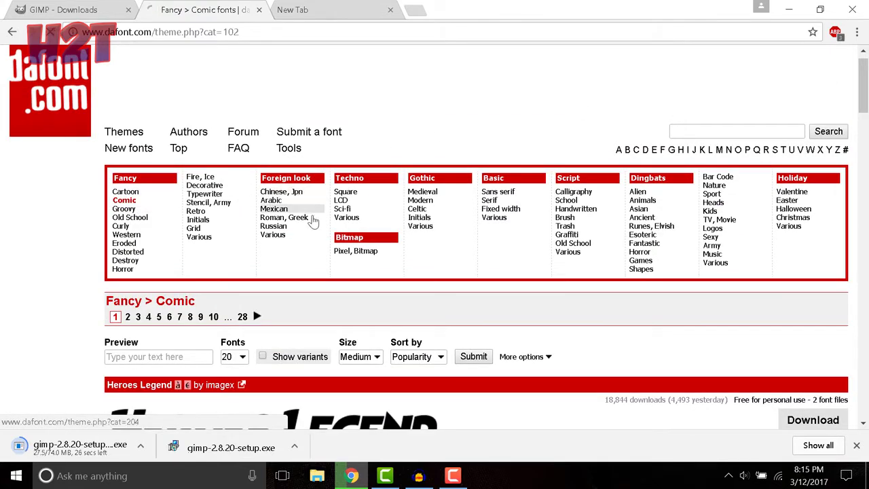
click(287, 194)
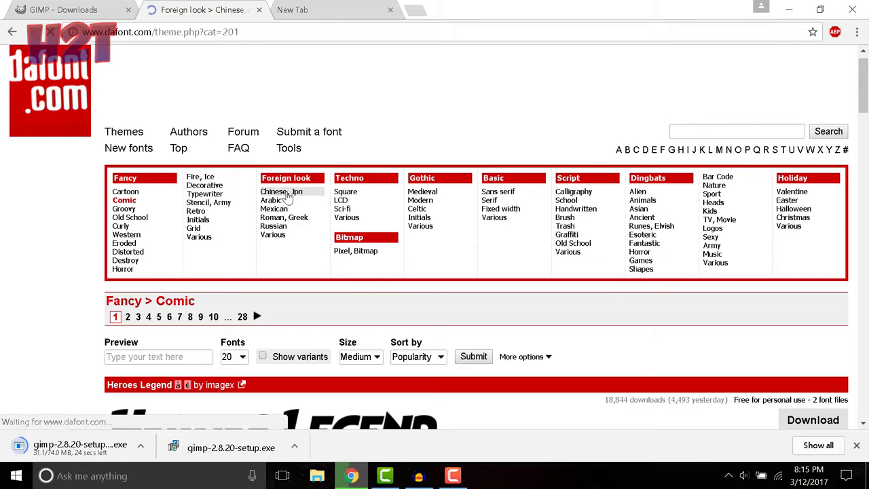
scroll(324, 200, down, 1)
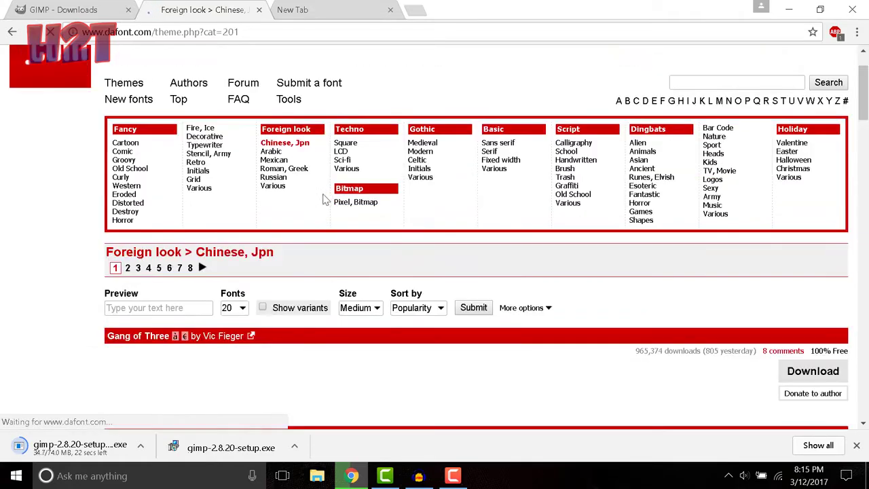
scroll(323, 200, down, 5)
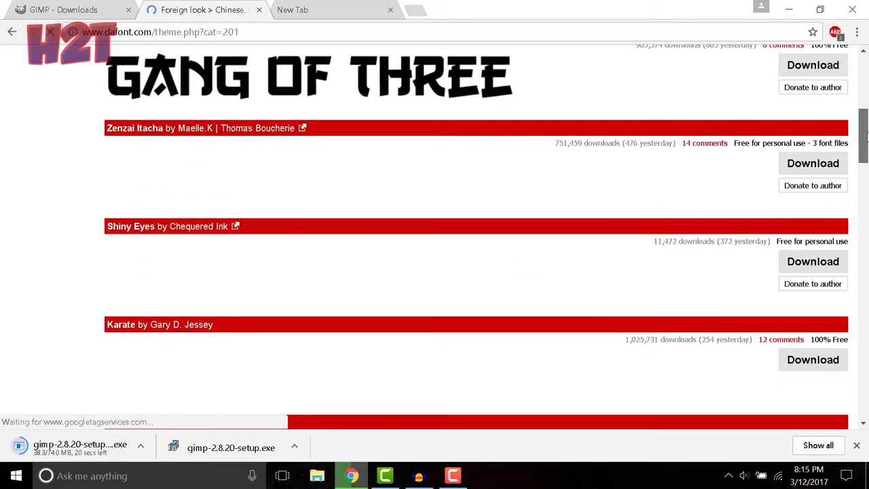
drag(867, 133, 766, 188)
- Search Google for "backrounds" in the empty browser tab and browse the image results
click(330, 9)
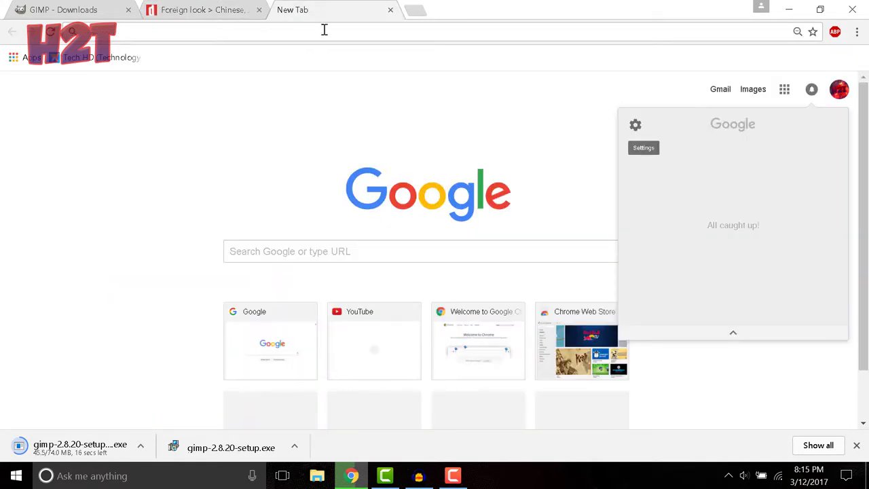
click(311, 251)
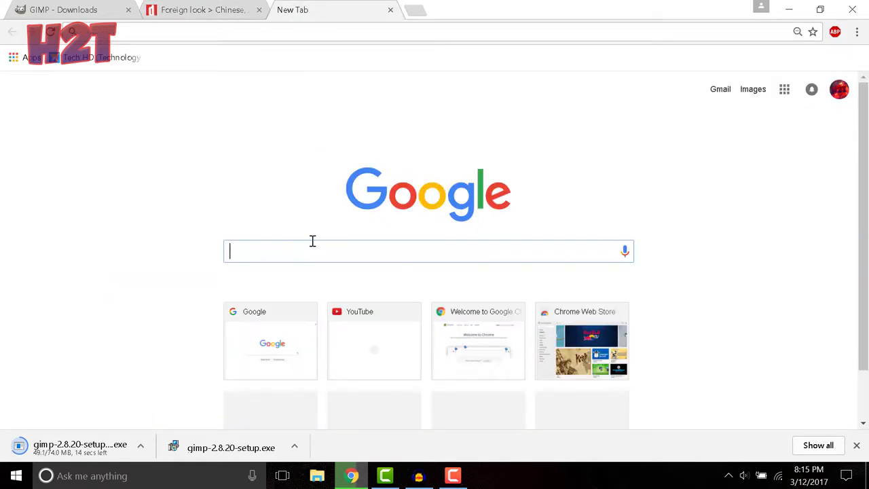
text(backrounds)
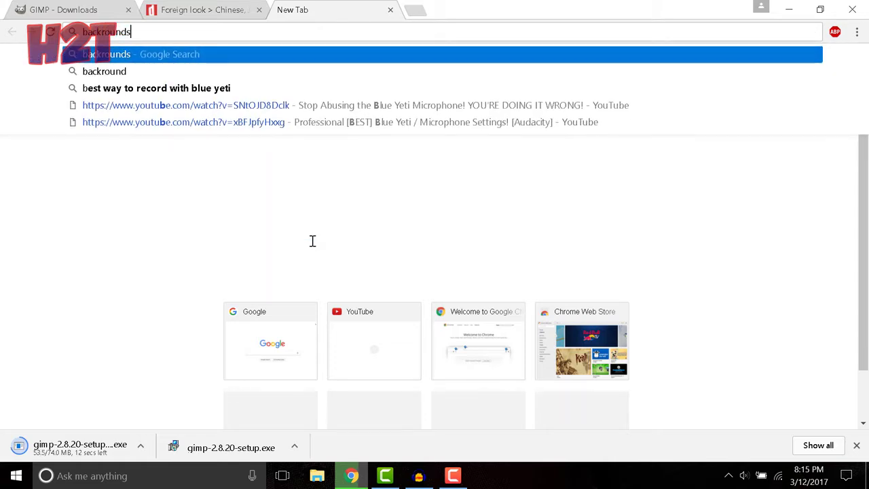
key(Return)
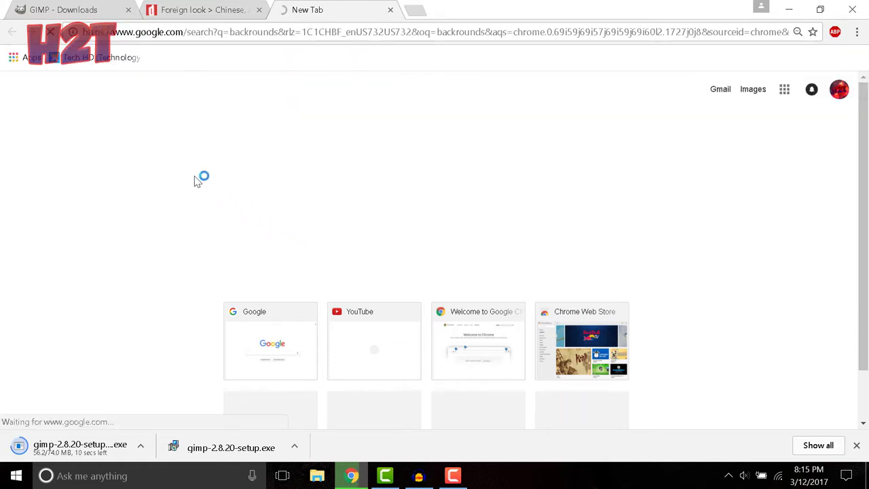
click(141, 108)
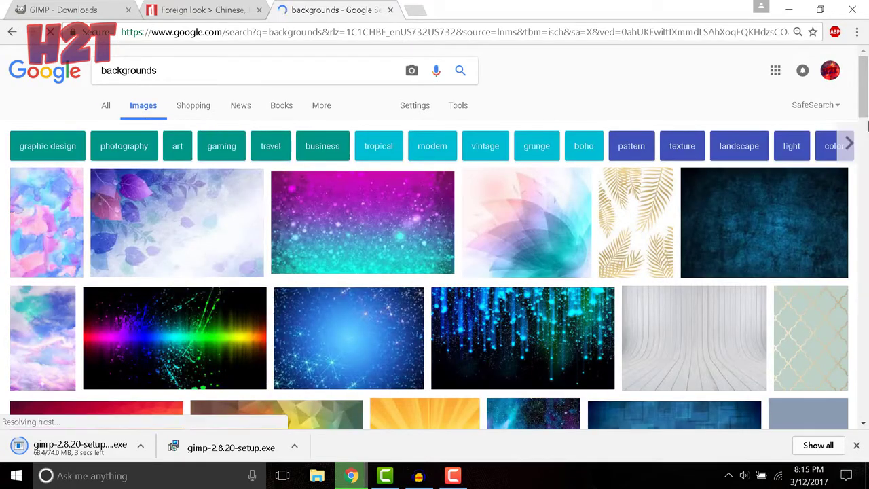
drag(865, 81, 866, 315)
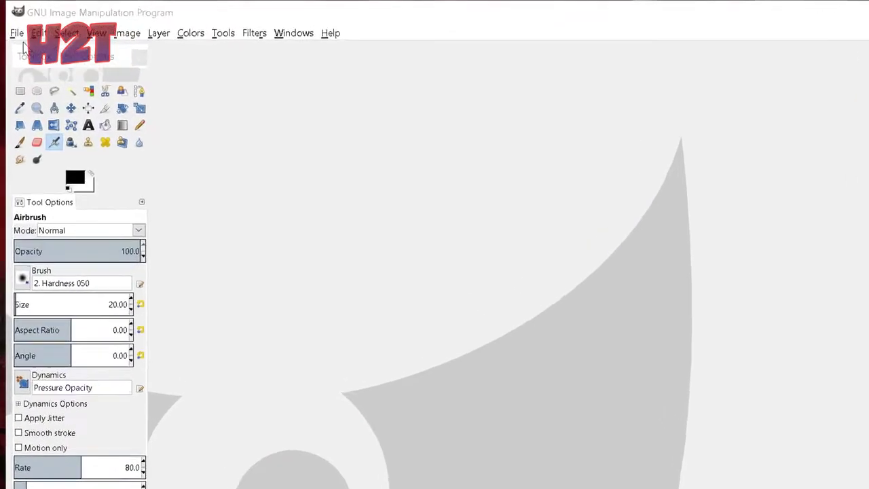
- In GIMP, open the image Thumbnail Backround.jpg from the Desktop folder
click(14, 28)
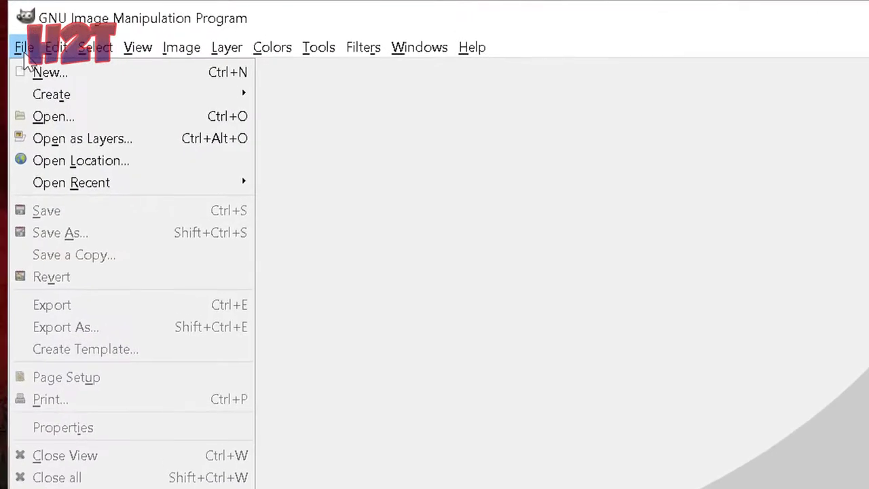
click(62, 119)
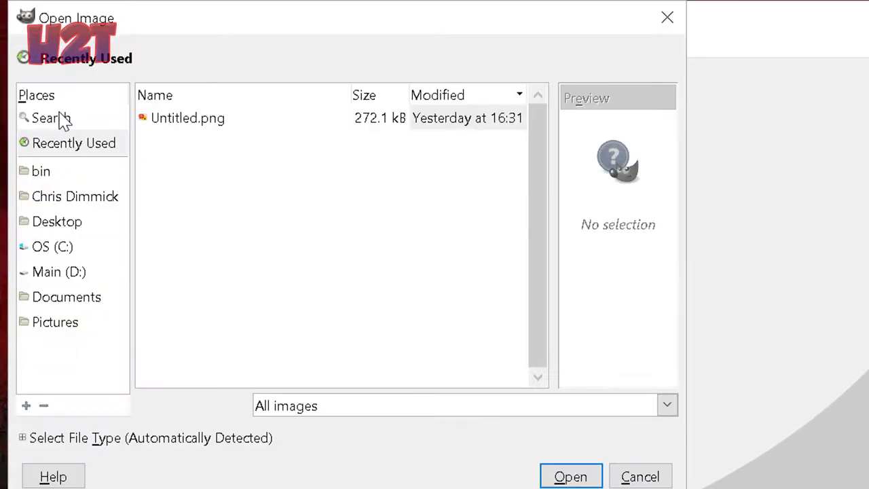
click(68, 226)
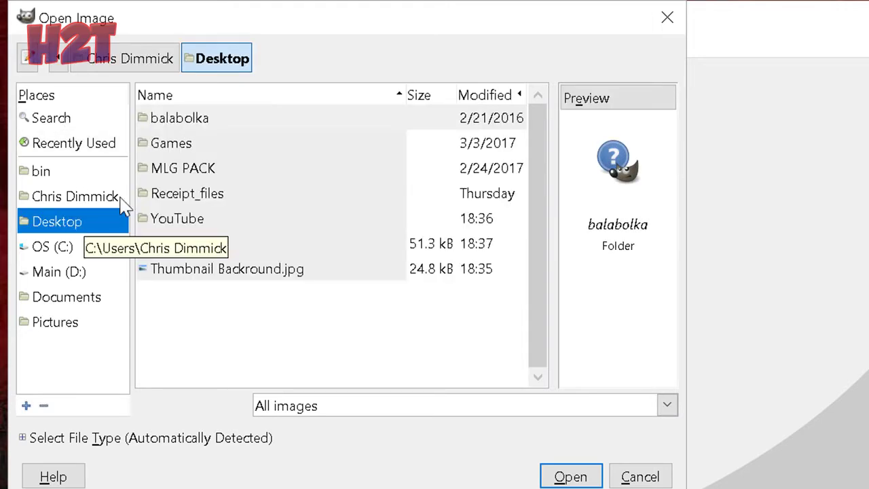
click(238, 273)
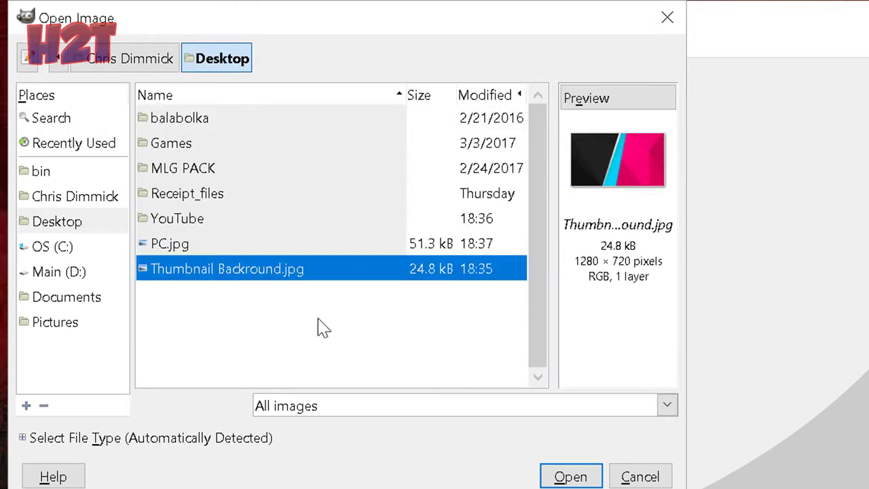
click(567, 475)
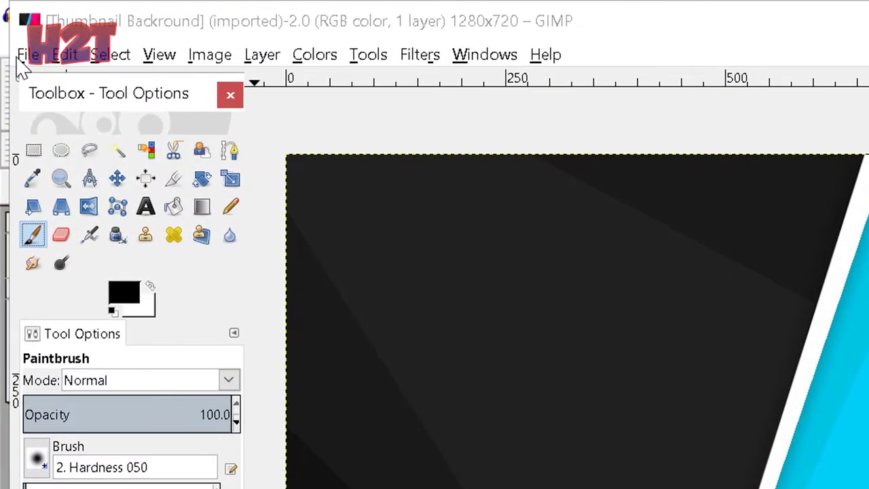
- Add PC.jpg from the Desktop folder to the thumbnail image as a new layer
click(13, 29)
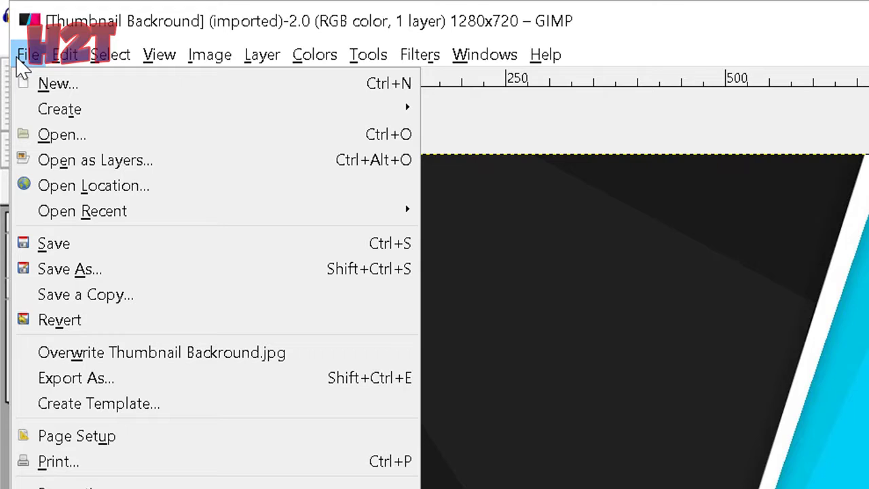
click(128, 167)
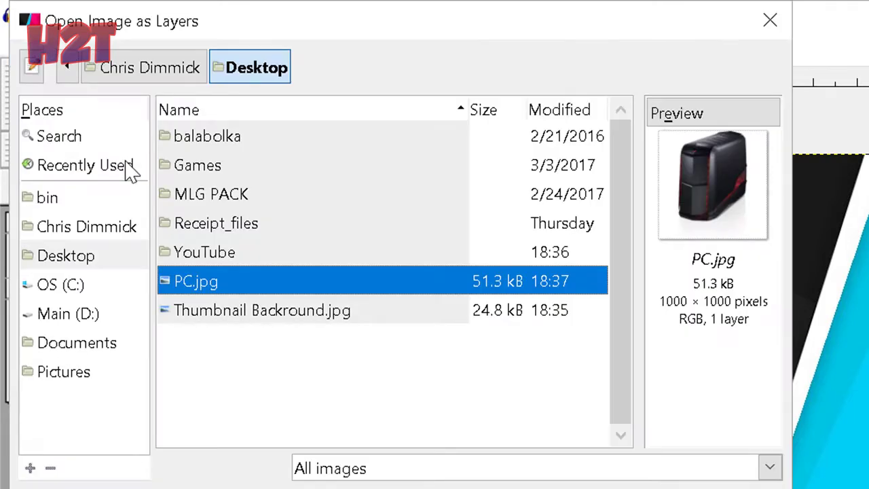
click(241, 281)
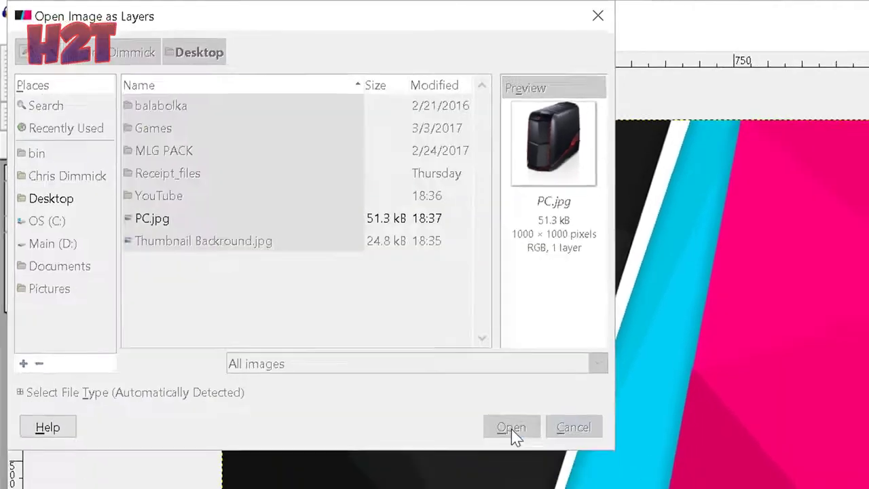
click(512, 427)
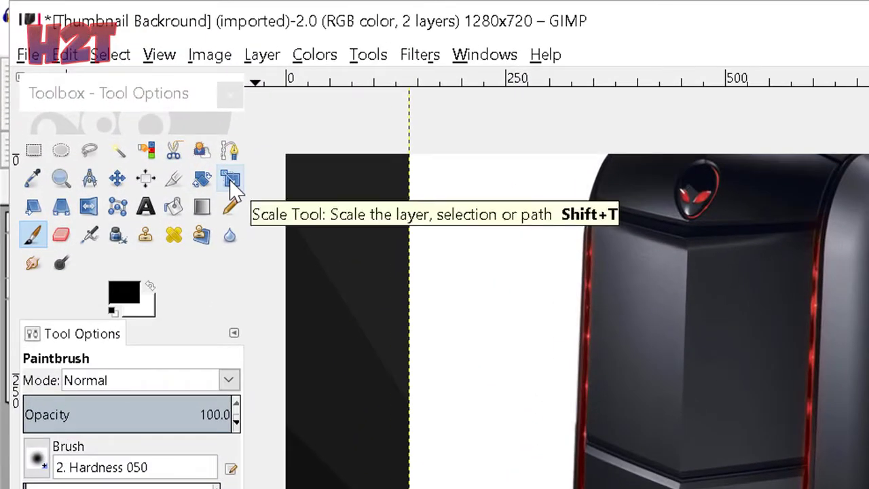
- Scale the PC.jpg layer down to 603 × 603 px with the aspect ratio kept
click(231, 180)
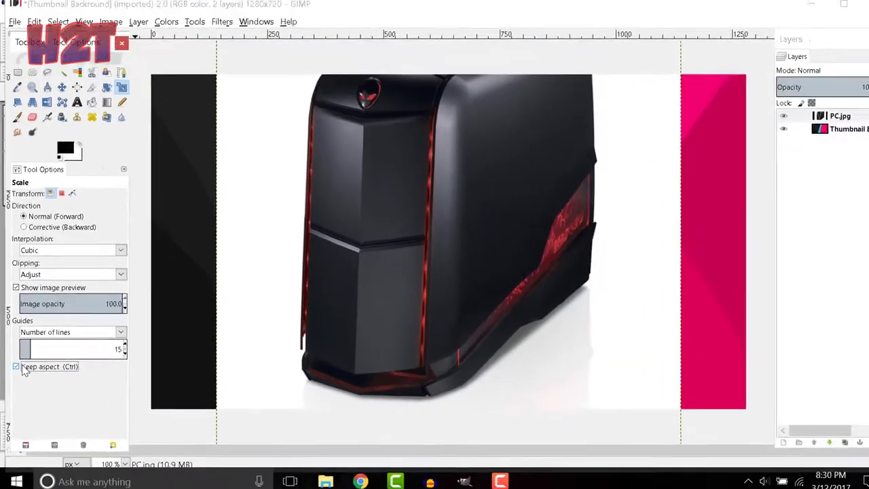
click(49, 469)
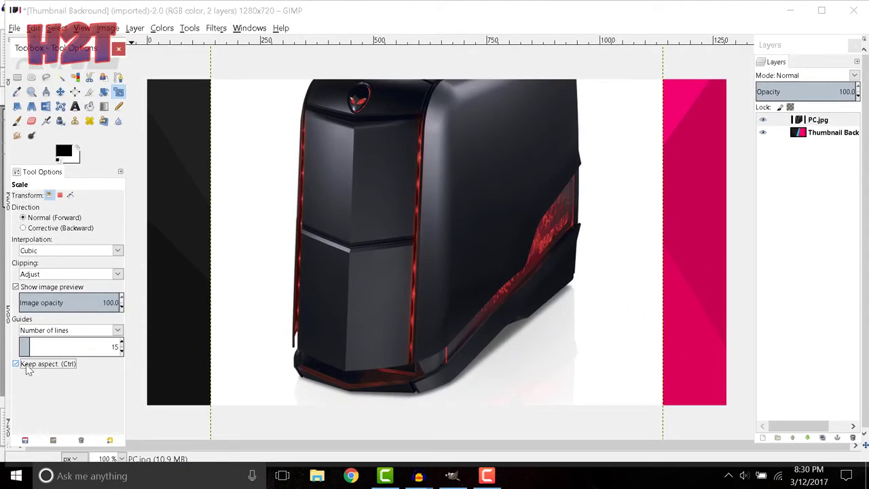
key(Tab)
click(283, 153)
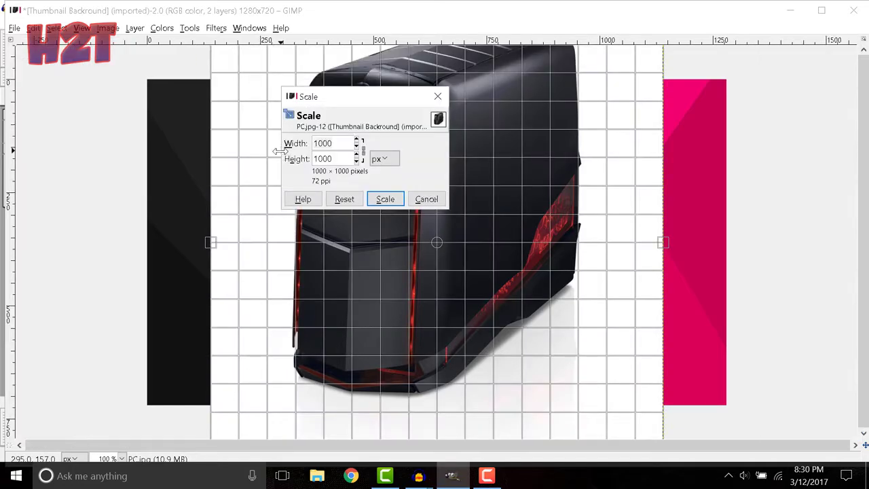
drag(238, 70, 371, 247)
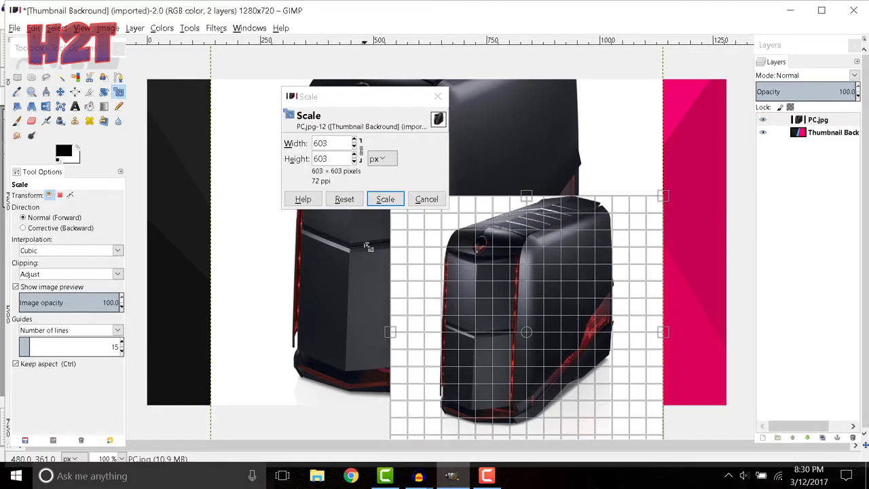
click(384, 199)
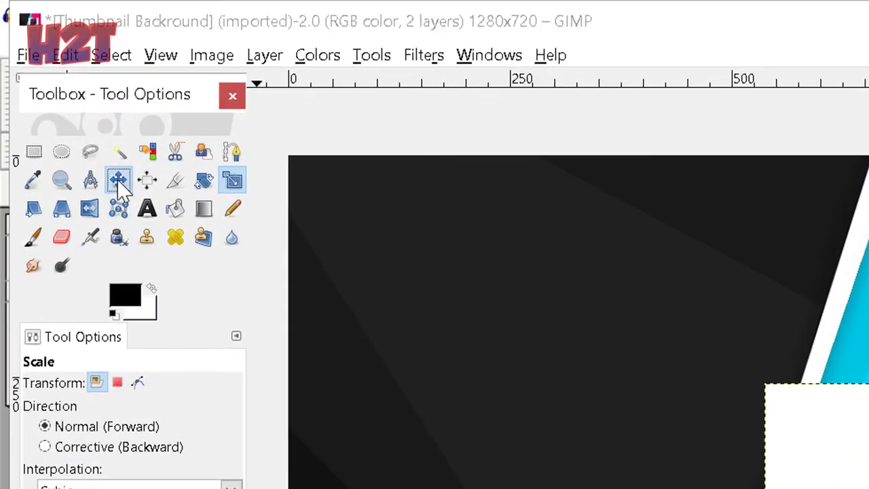
- Move the PC.jpg layer up and to the left so the whole computer case fits near the middle of the canvas
click(103, 157)
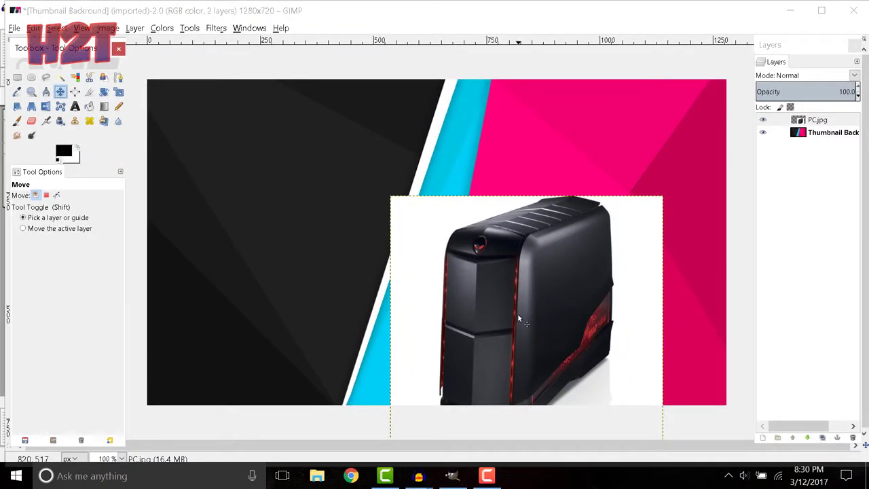
drag(519, 320, 448, 232)
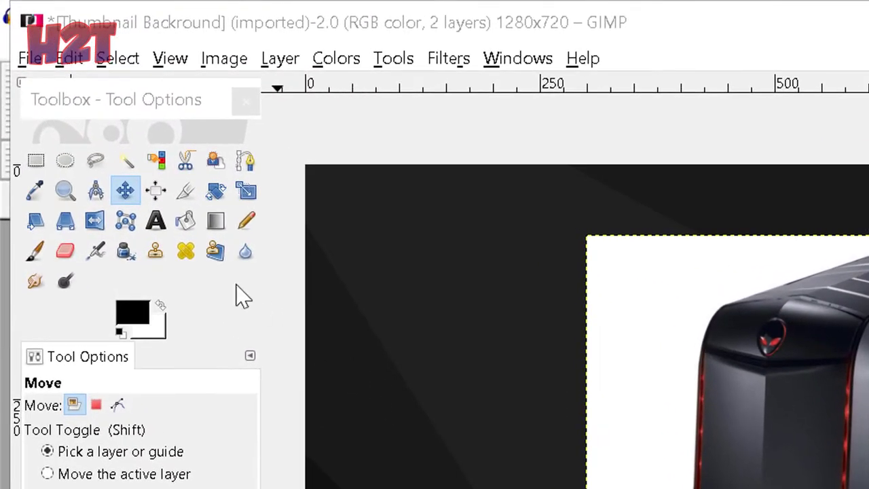
- Set up Bucket Fill with Color erase mode, BG color fill and a threshold of 40
click(185, 220)
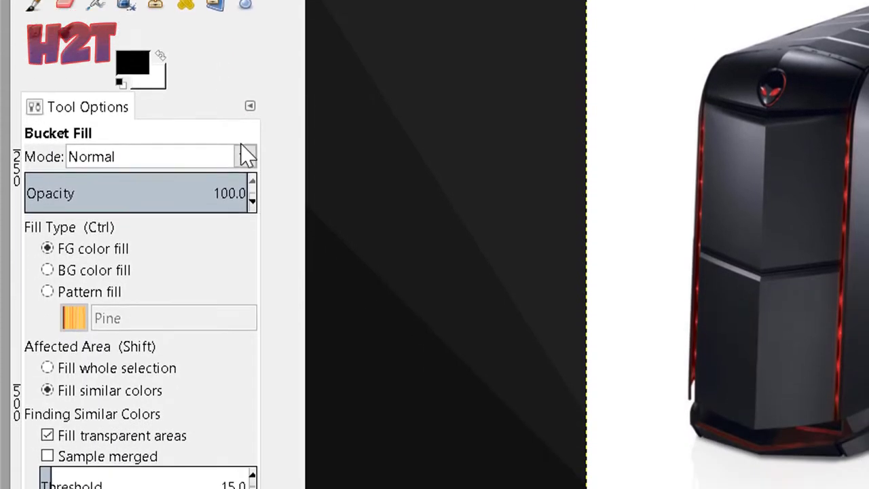
click(244, 398)
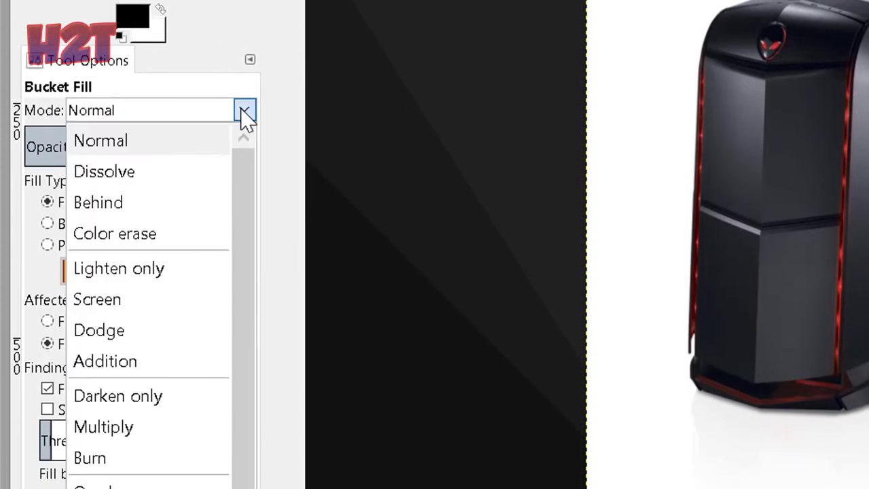
click(115, 238)
click(48, 224)
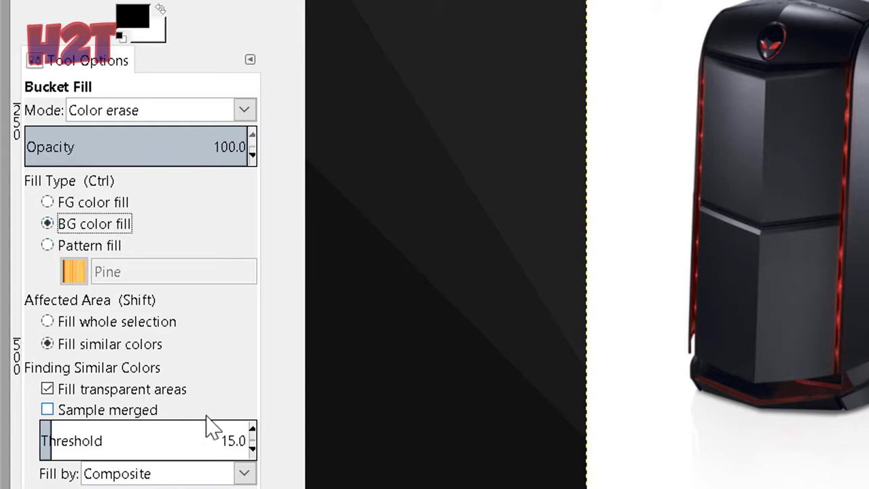
click(227, 440)
double_click(226, 440)
text(40)
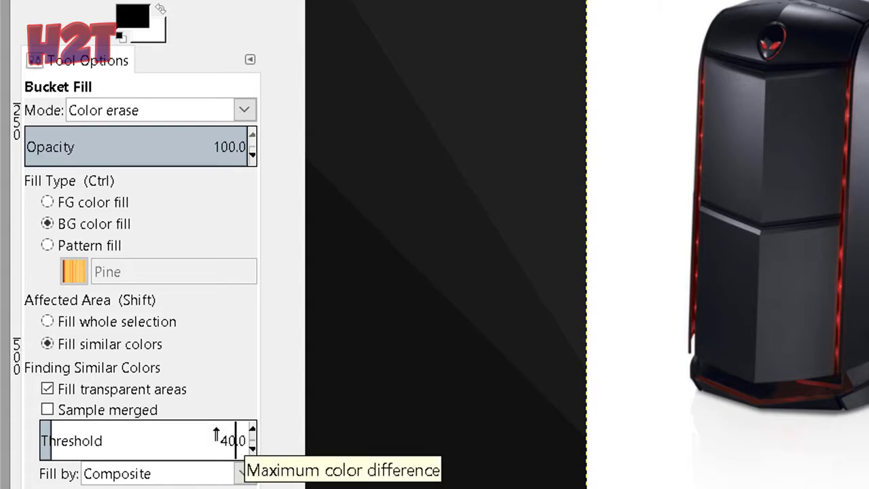
key(Return)
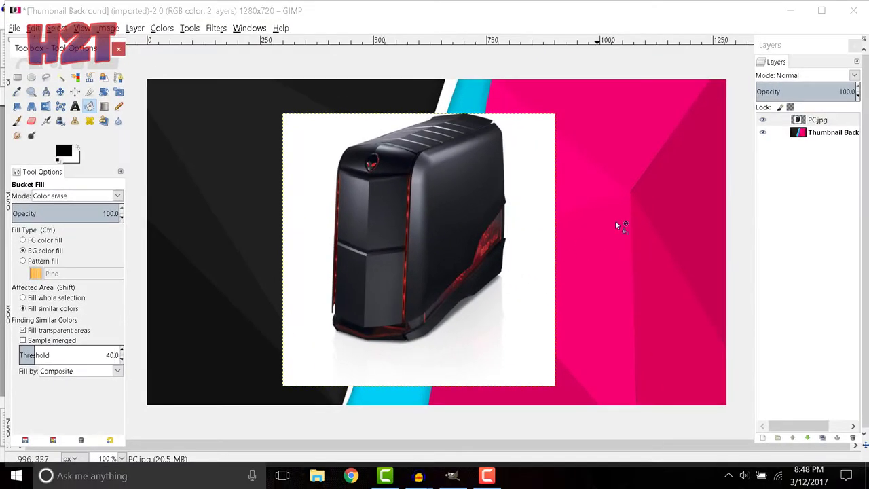
- Erase the white backdrop around the computer on the PC.jpg layer with Bucket Fill
click(823, 121)
right_click(824, 123)
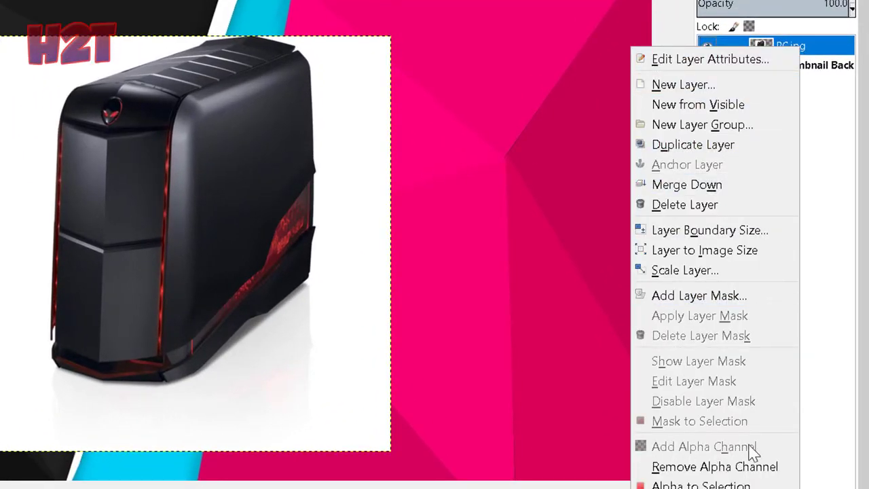
click(816, 413)
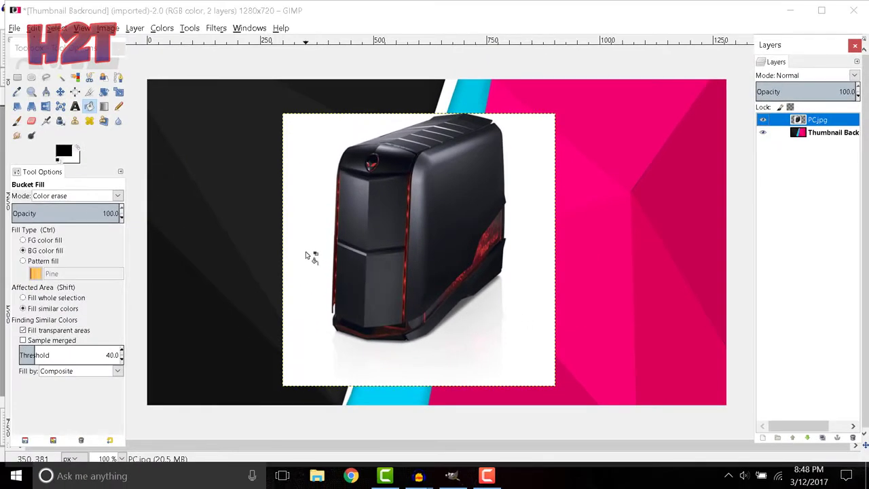
click(306, 255)
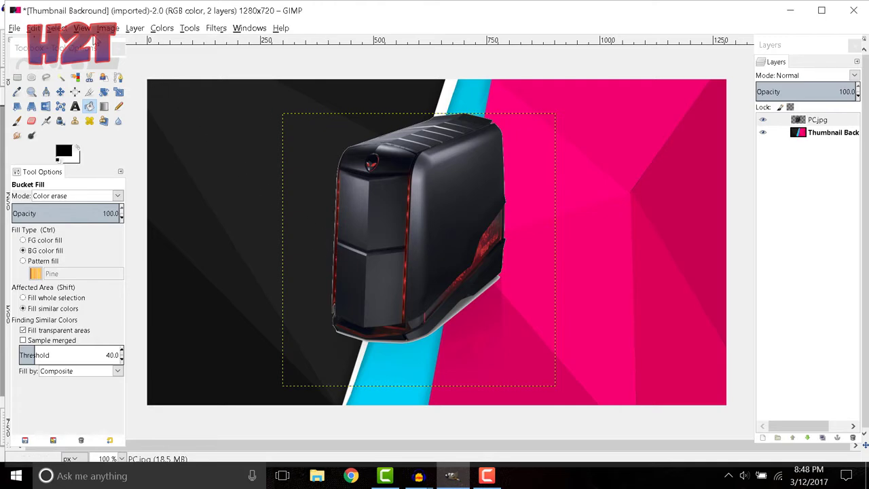
- Zoom to 400% and erase the grey shadow beneath the computer case's lower side edge with Bucket Fill
click(82, 28)
mouse_move(122, 70)
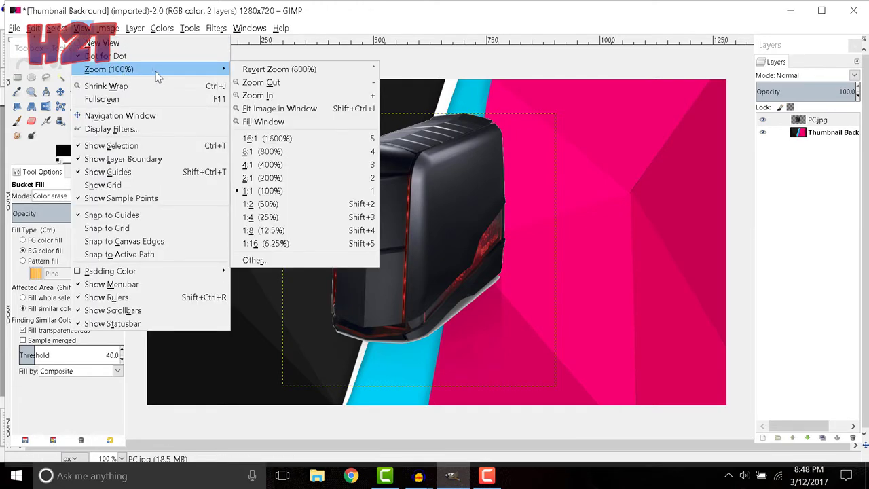
click(278, 165)
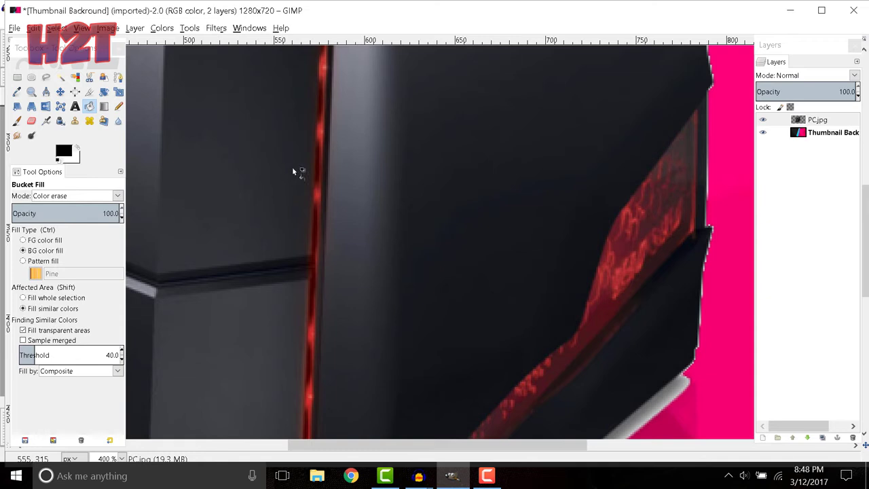
scroll(397, 197, down, 5)
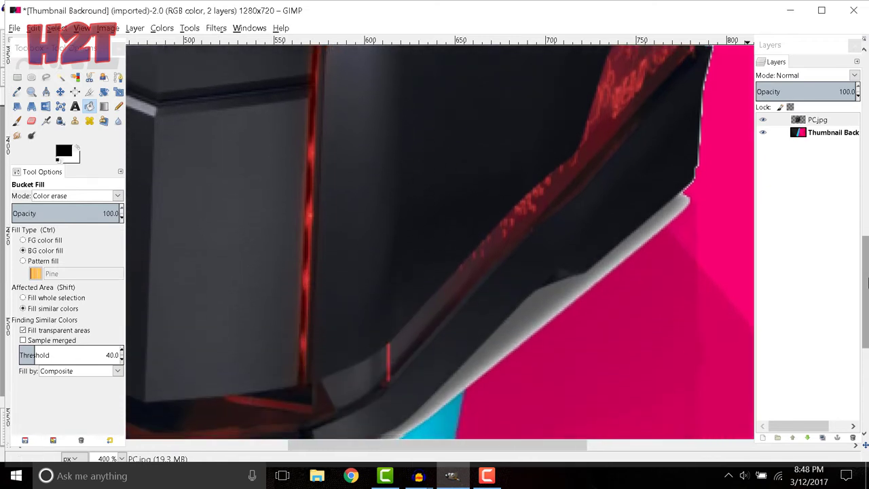
scroll(439, 242, down, 2)
drag(536, 445, 517, 448)
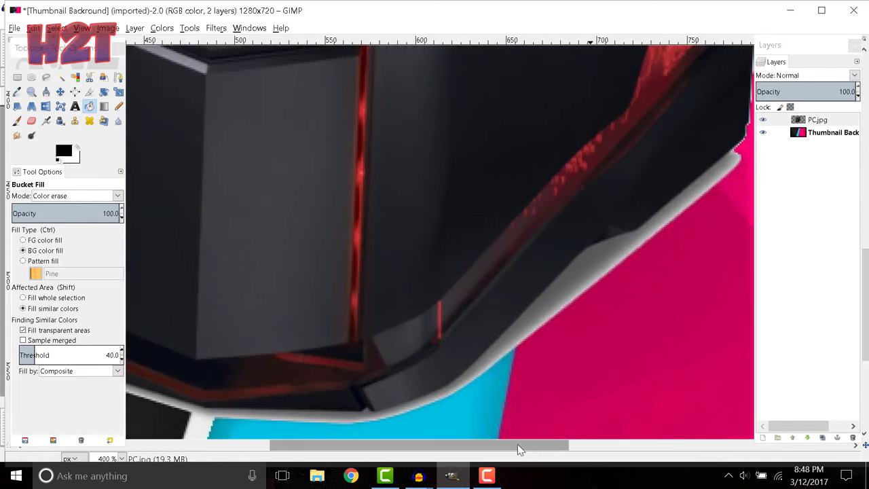
click(582, 282)
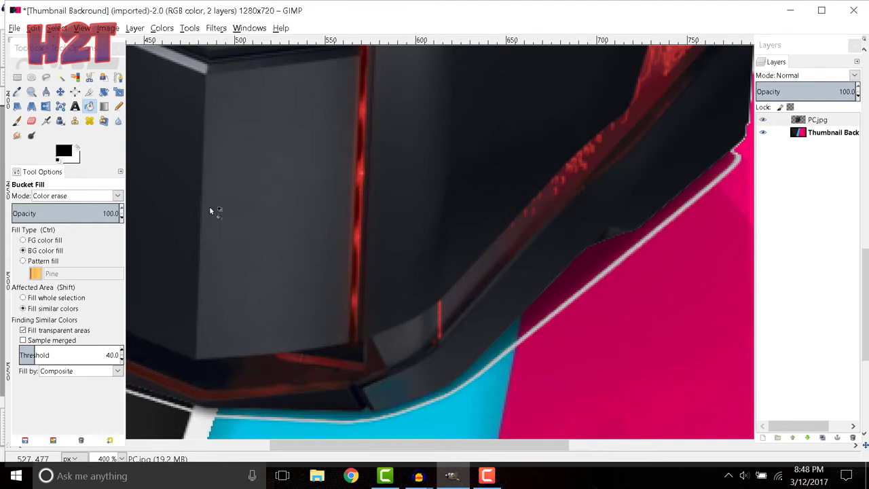
- Erase the light outline below the case's side edge using the Eraser with the 2. Hardness 100 brush at size 20
click(31, 121)
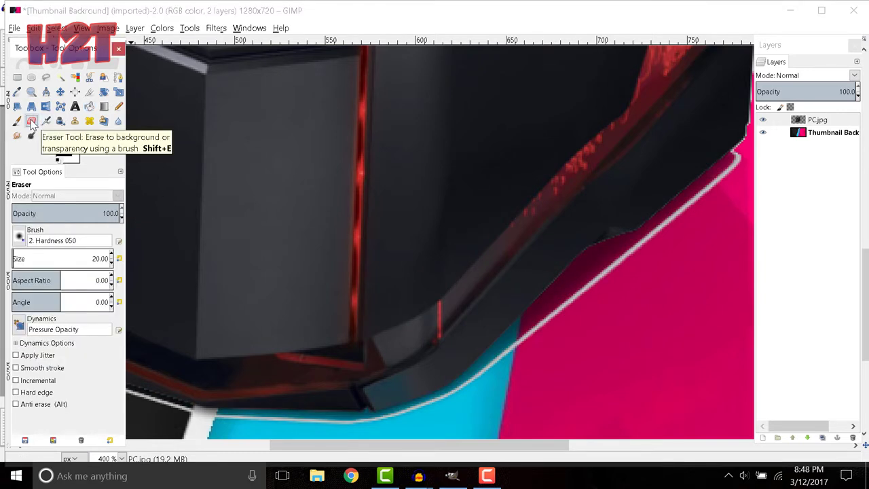
click(20, 237)
click(43, 267)
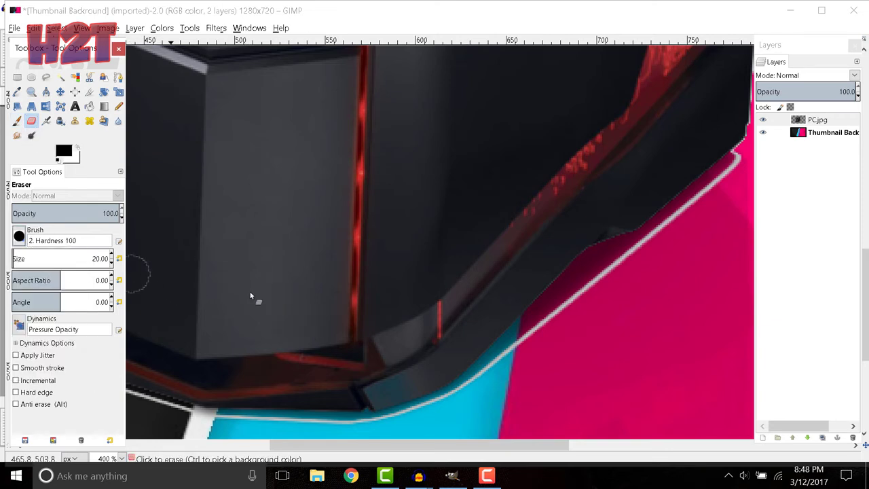
drag(553, 326, 579, 307)
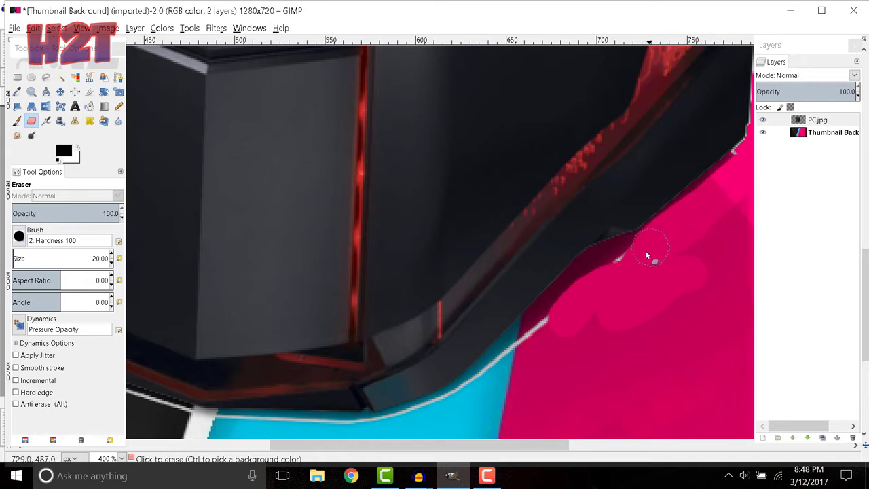
drag(589, 282, 543, 338)
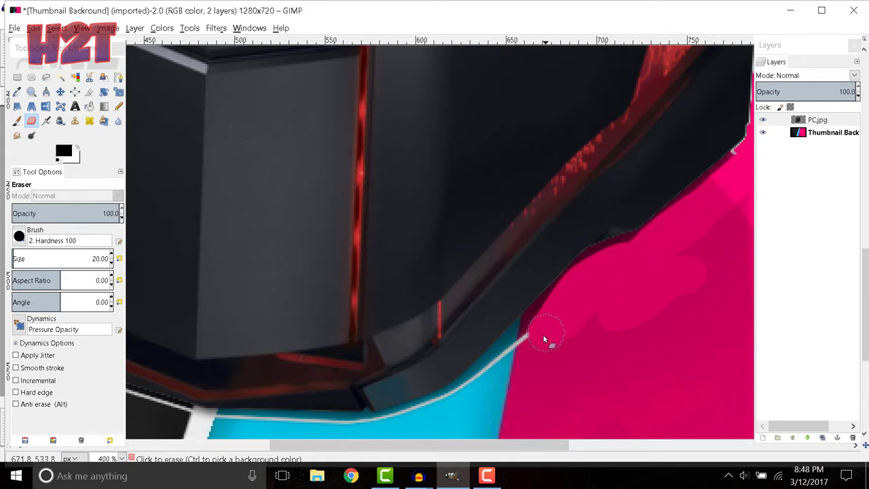
- Erase the remaining light outline beneath the front of the computer case, and enlarge the eraser brush
drag(516, 444, 490, 445)
scroll(519, 391, down, 2)
drag(619, 226, 578, 268)
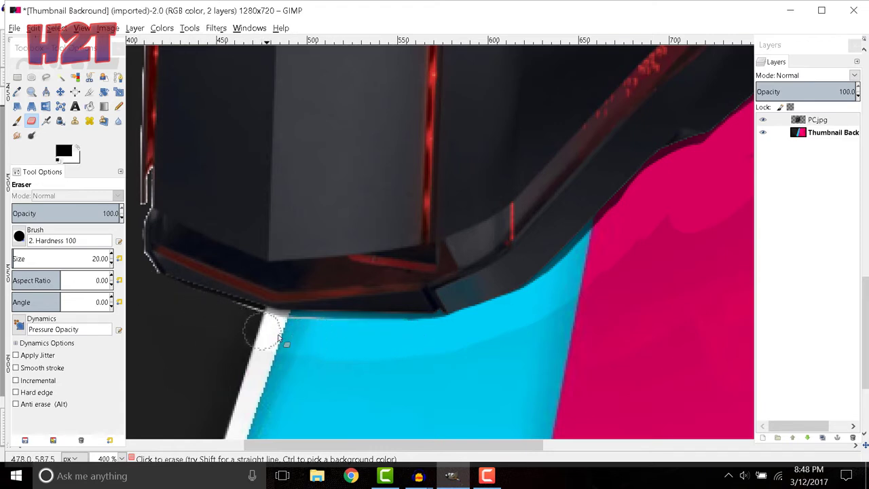
drag(487, 446, 568, 446)
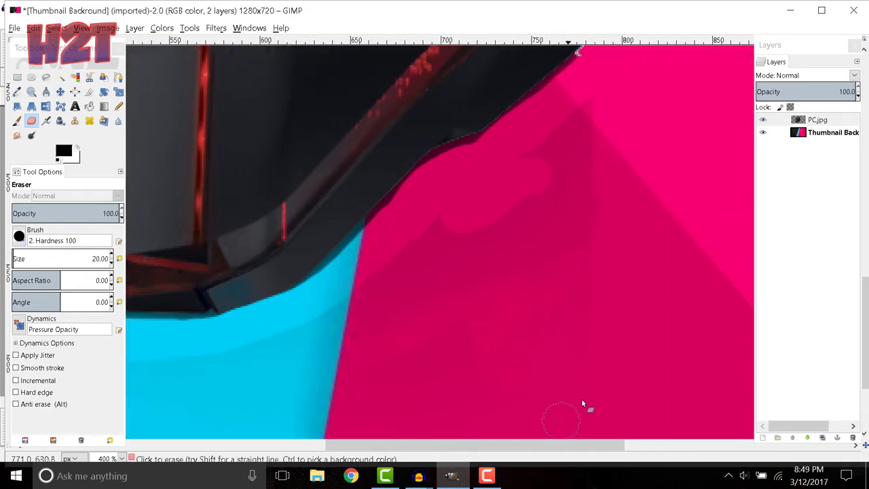
scroll(582, 397, up, 2)
drag(20, 258, 109, 259)
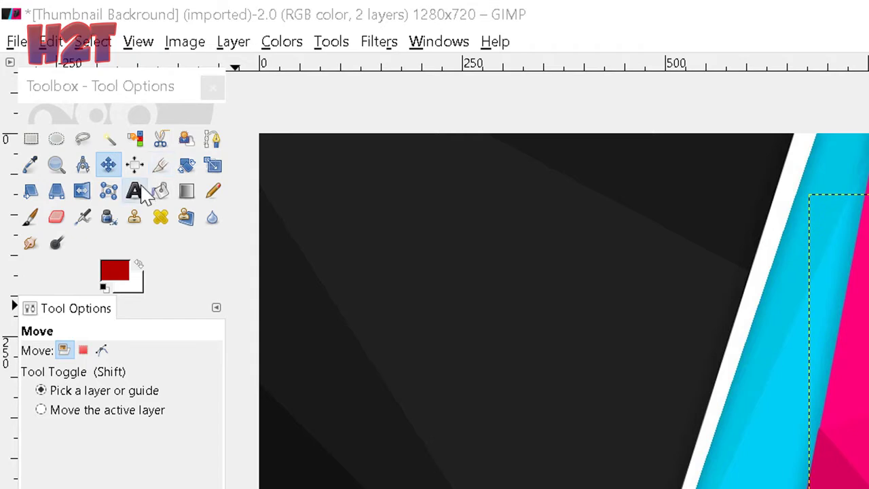
- Add the text INSANE in a text box about 610 × 290 px at the canvas's upper-left corner
click(75, 106)
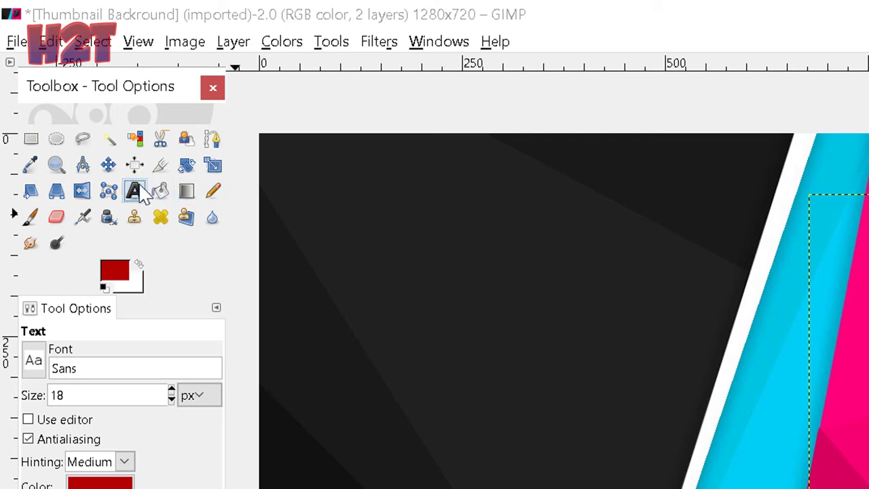
drag(264, 135, 757, 372)
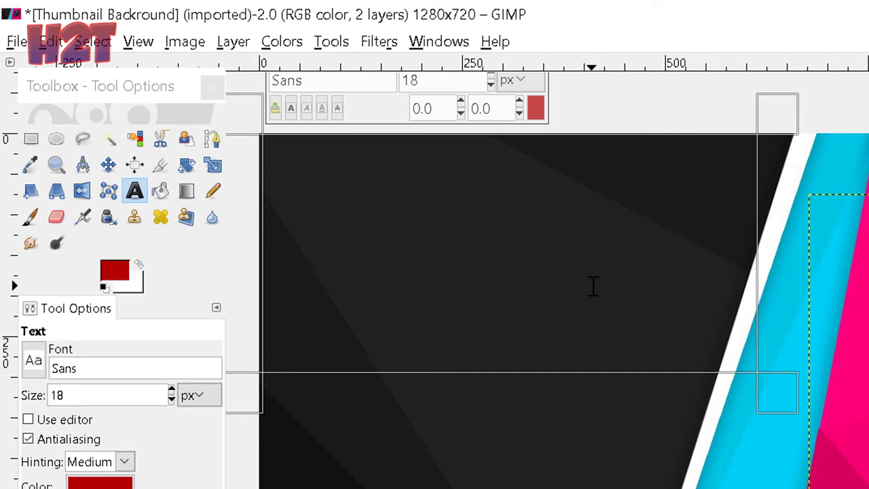
text(INSANE)
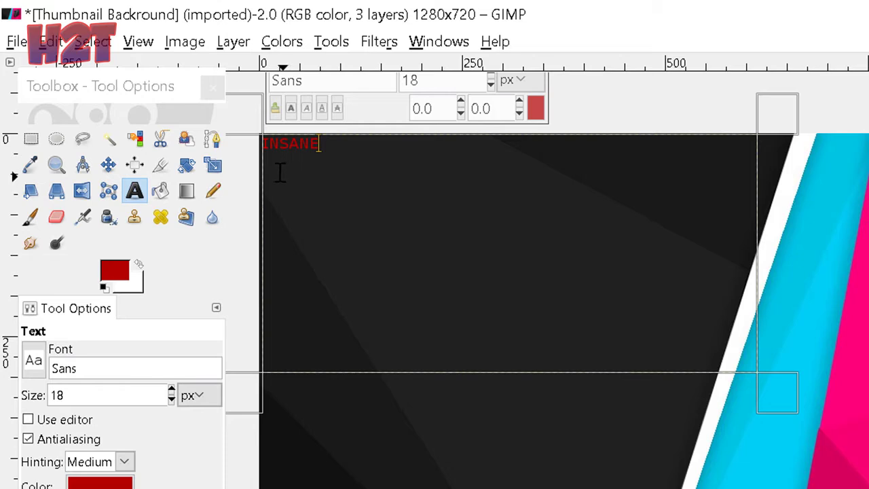
- Change the colour of the INSANE text to white (ffffff)
drag(321, 144, 247, 156)
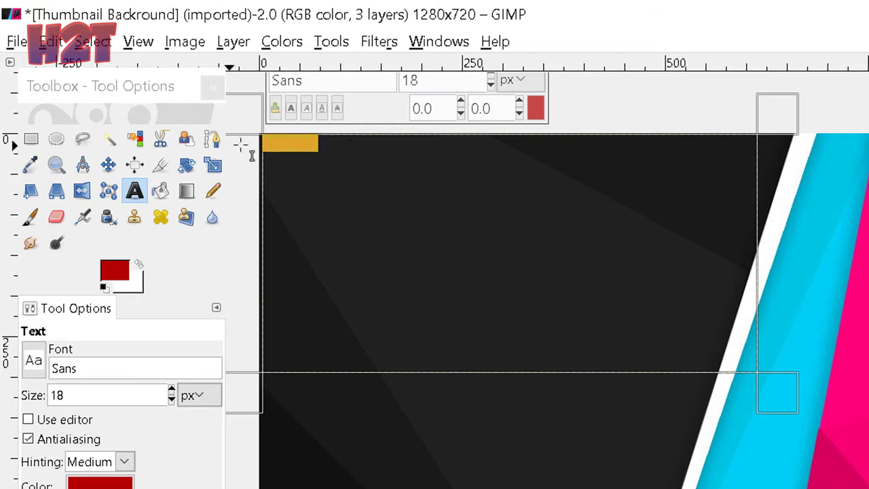
click(536, 108)
drag(462, 137, 584, 285)
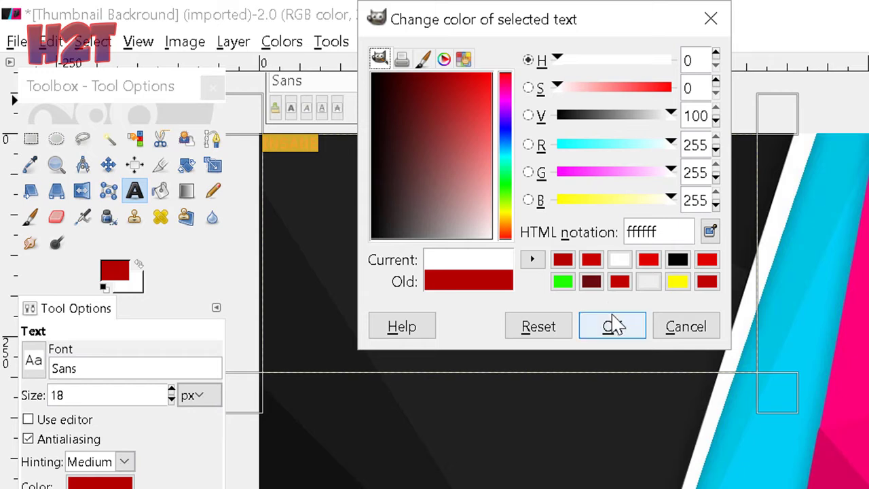
click(613, 327)
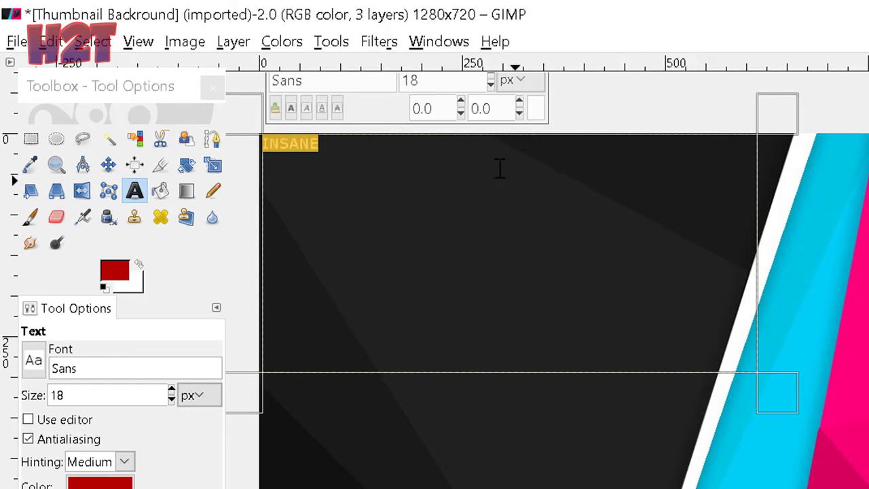
- Set the INSANE text's font to Pilsen Plakat
drag(381, 77, 235, 81)
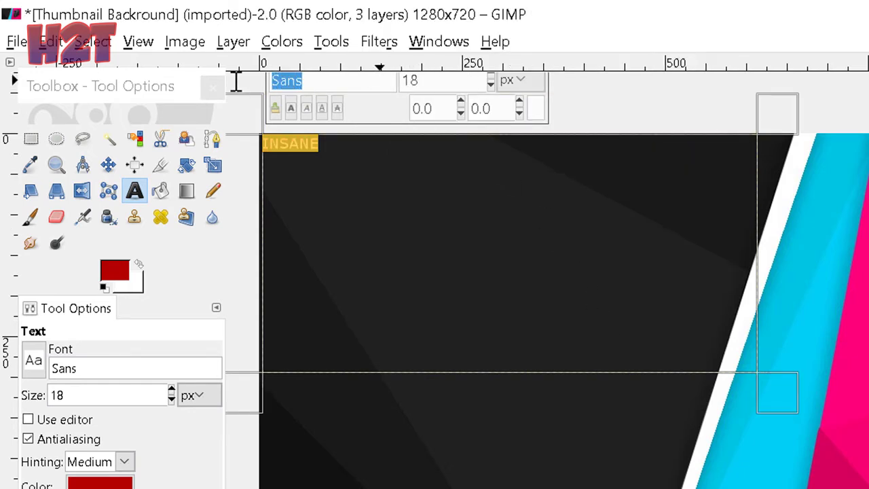
text(p)
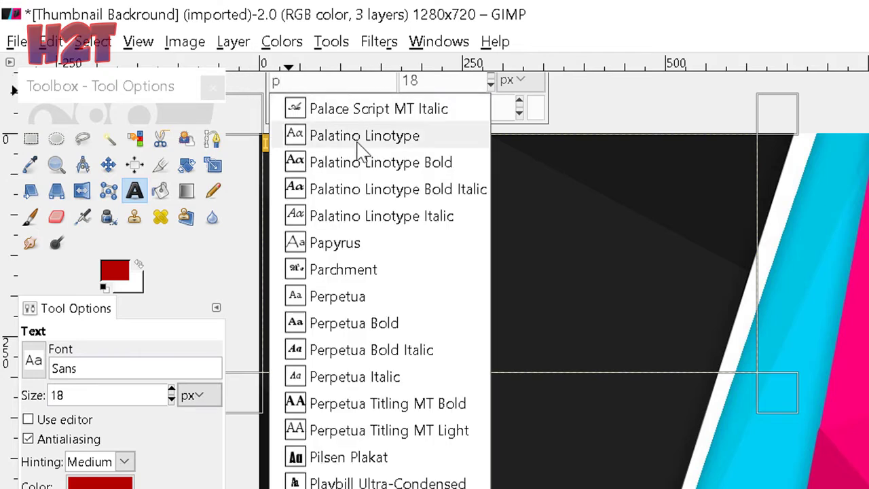
click(366, 459)
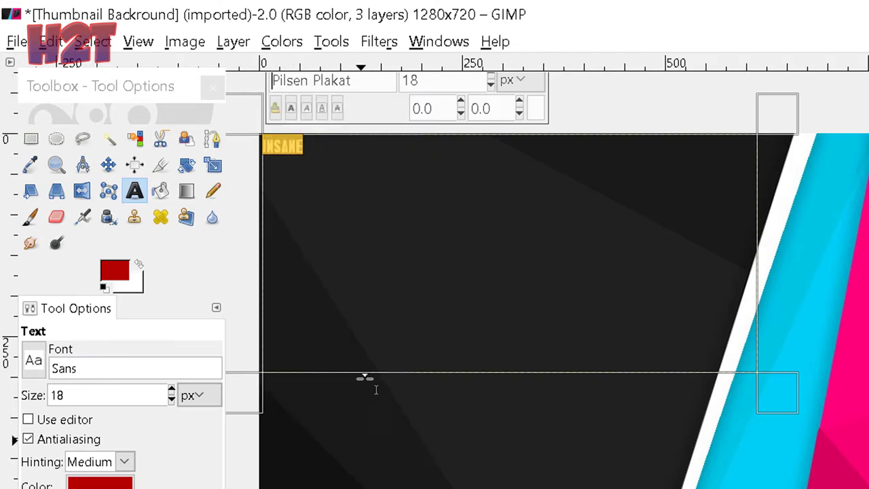
key(Escape)
key(m)
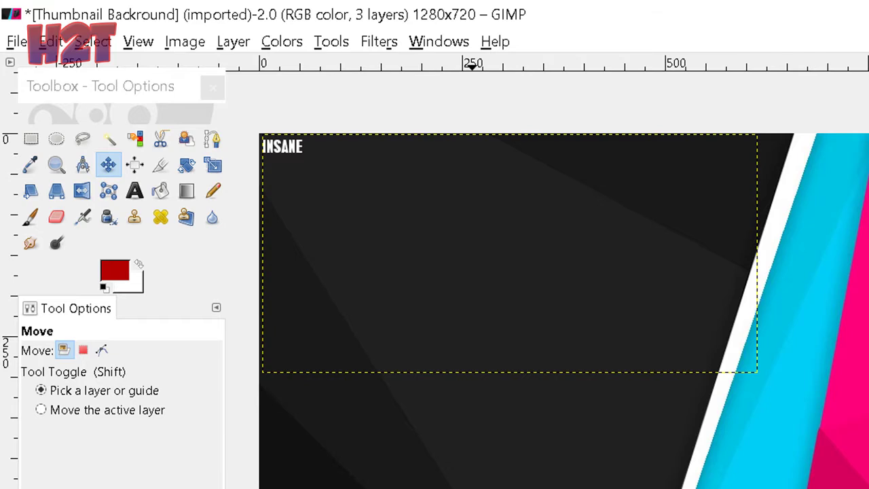
- Set the size of the INSANE text to 165 px
click(138, 197)
drag(301, 163, 256, 171)
drag(491, 77, 490, 77)
click(490, 85)
click(491, 85)
click(490, 86)
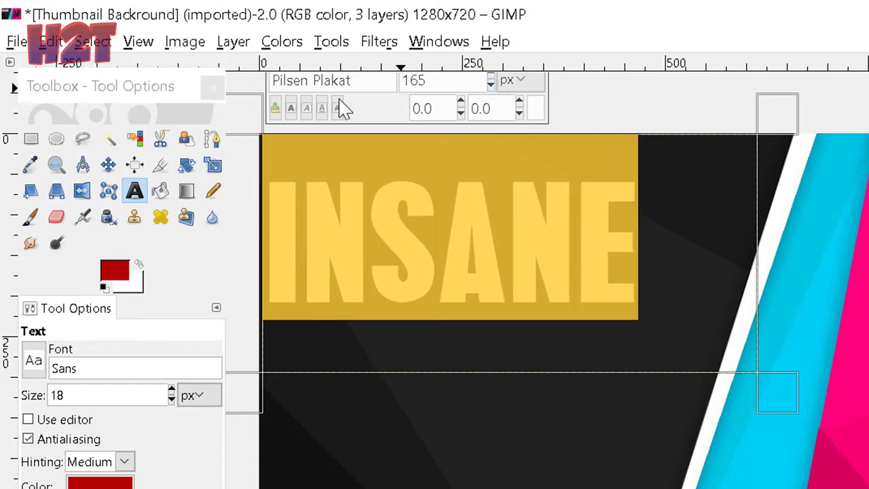
- Indent the word INSANE with leading spaces and shrink its text box to fit the lettering
click(290, 207)
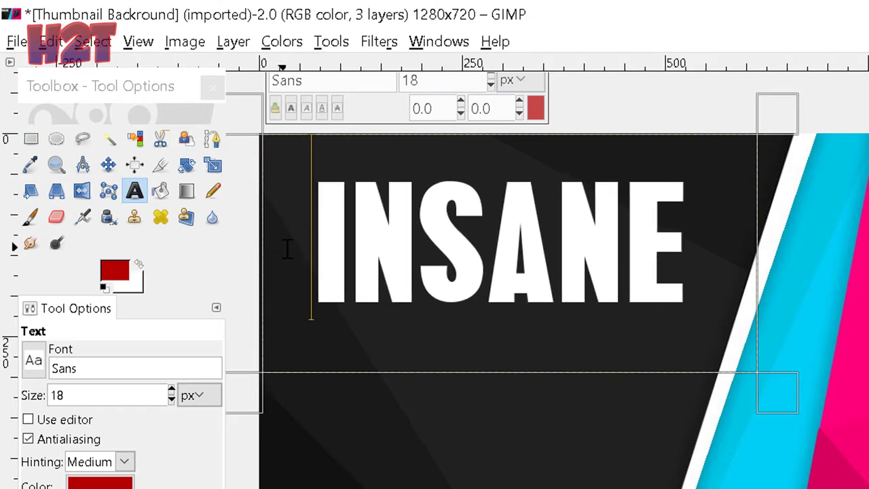
click(345, 407)
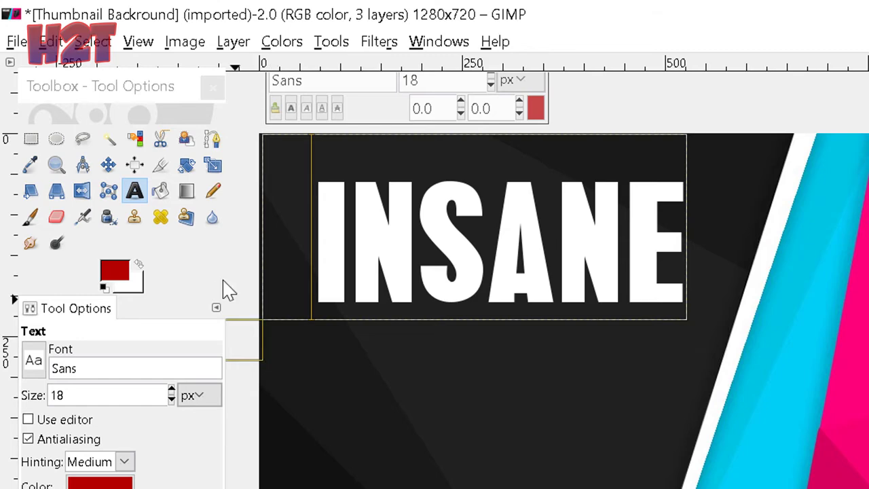
click(108, 165)
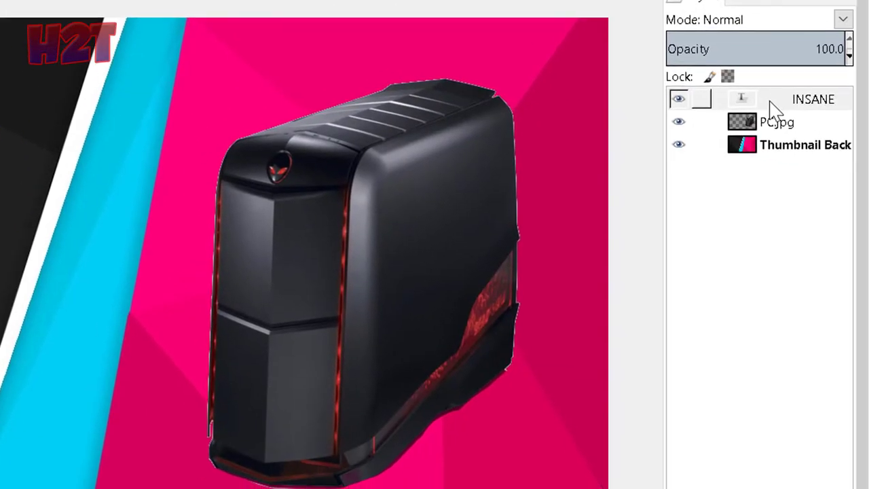
- Duplicate the INSANE text layer and create a selection from the original INSANE layer's alpha
right_click(771, 107)
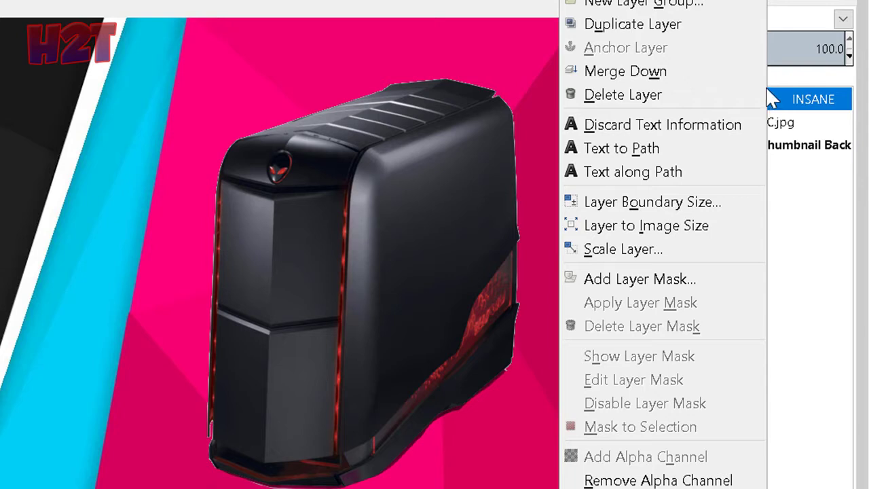
click(691, 30)
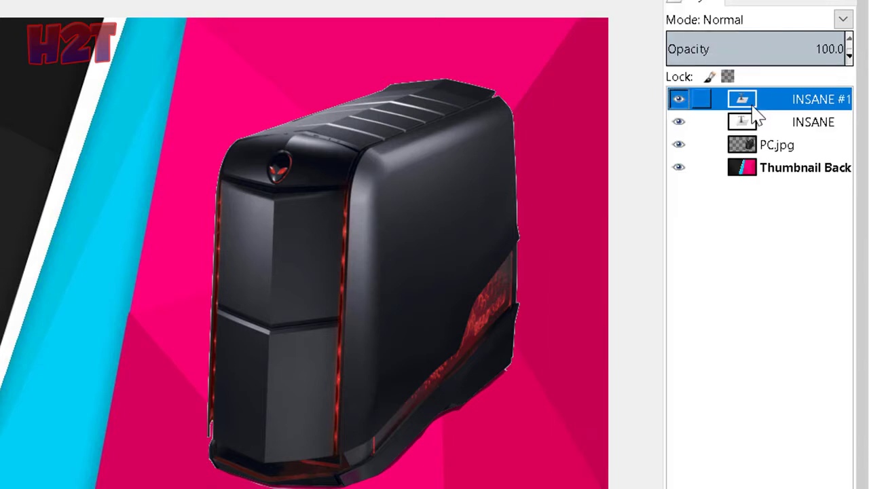
click(767, 129)
right_click(767, 128)
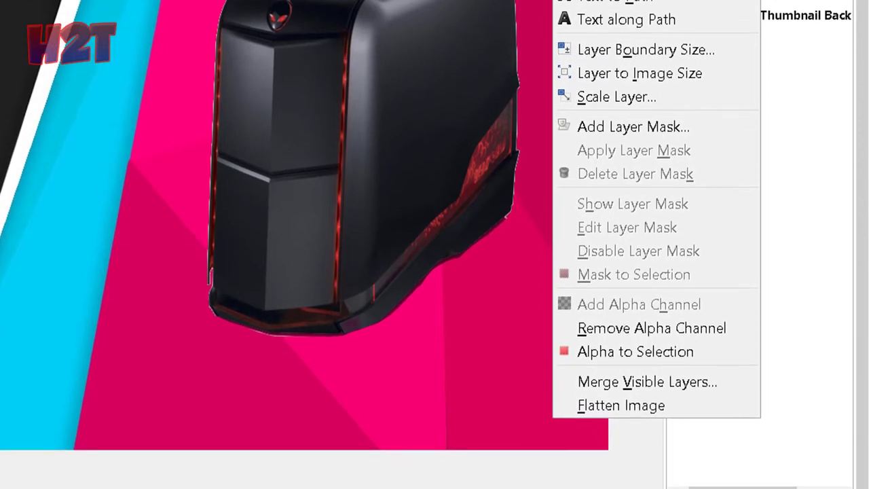
click(665, 353)
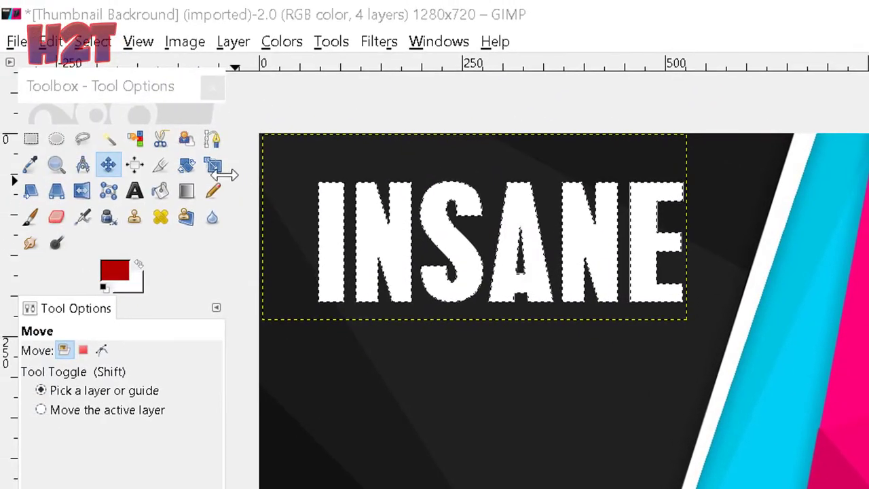
- Convert the INSANE letter selection into an 8 px border selection without feathering or locking to the image edges
click(101, 42)
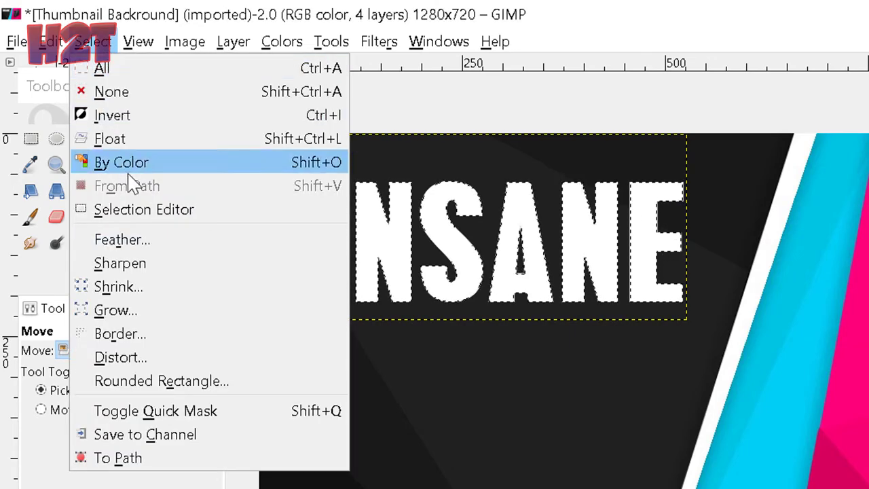
click(163, 334)
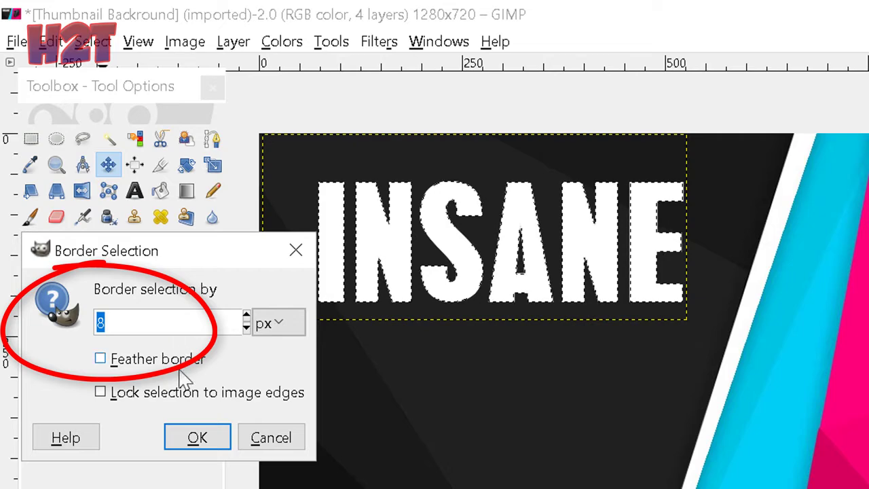
click(194, 438)
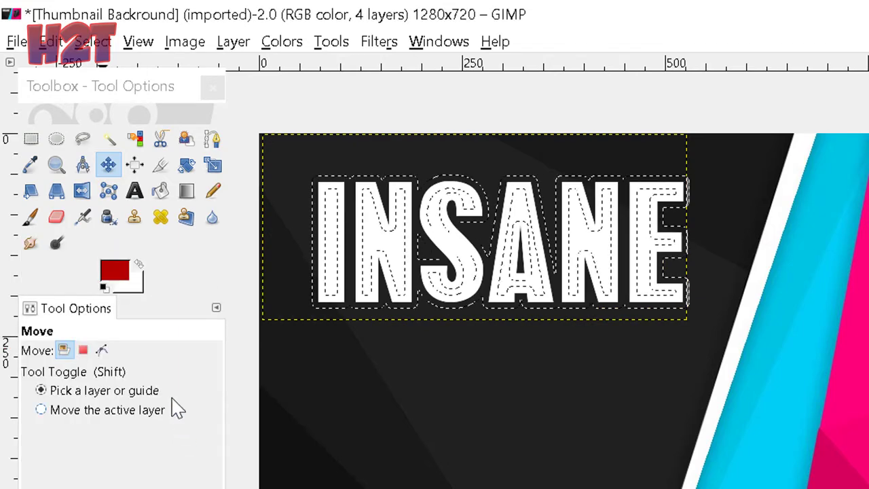
- Fill the border selection around INSANE with the dark red foreground colour and clear the selection
click(114, 272)
click(242, 353)
click(265, 420)
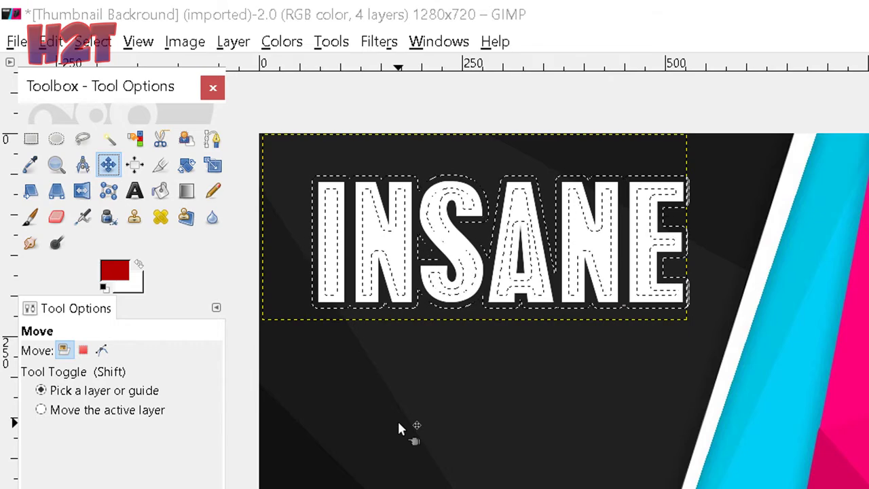
key(ctrl+comma)
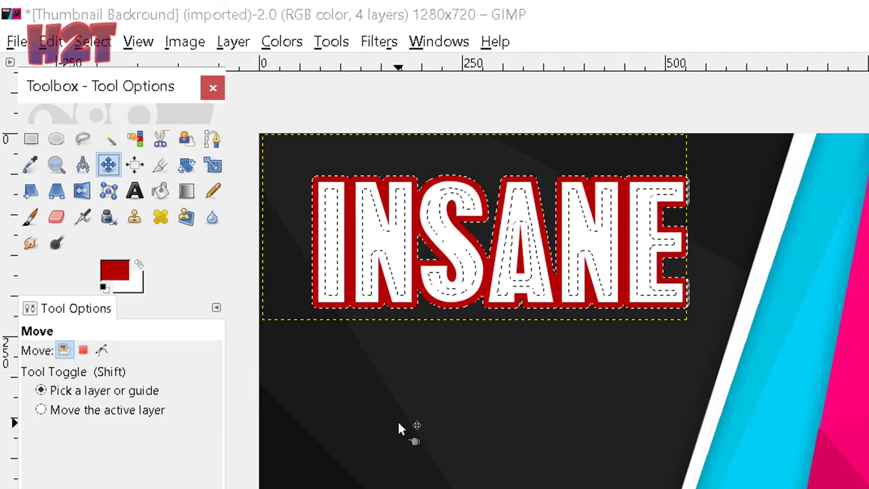
key(ctrl+shift+a)
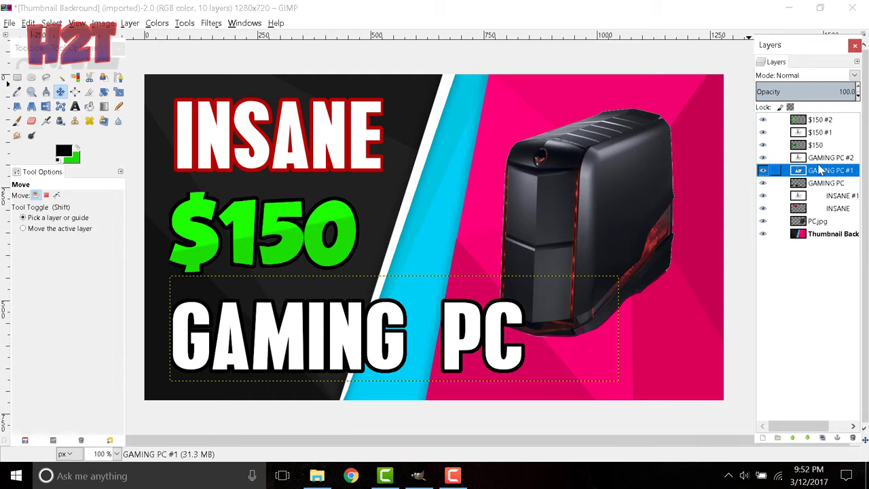
- Delete the GAMING PC #1 text layer
right_click(829, 174)
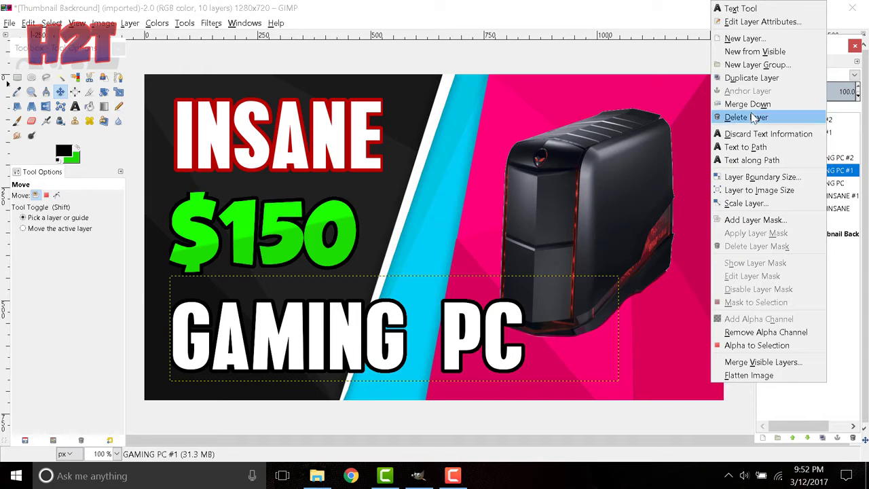
click(746, 117)
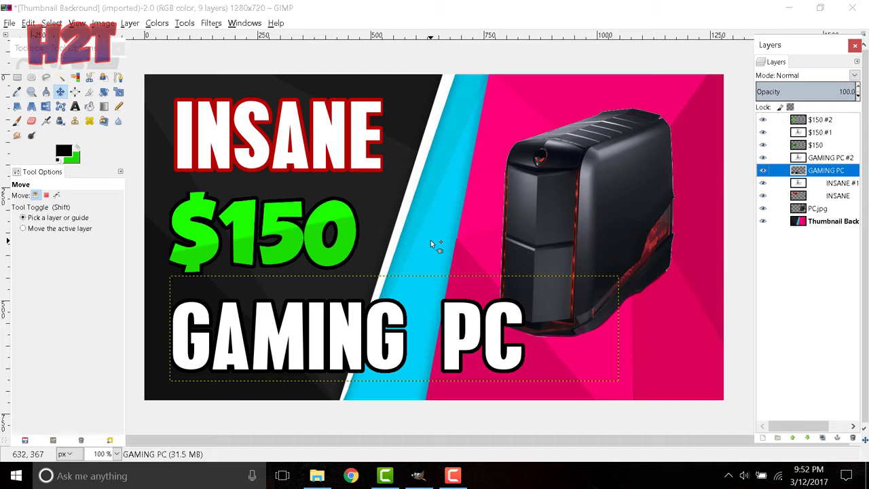
- Activate the Blend tool and choose the Yellow Orange gradient for it
click(104, 106)
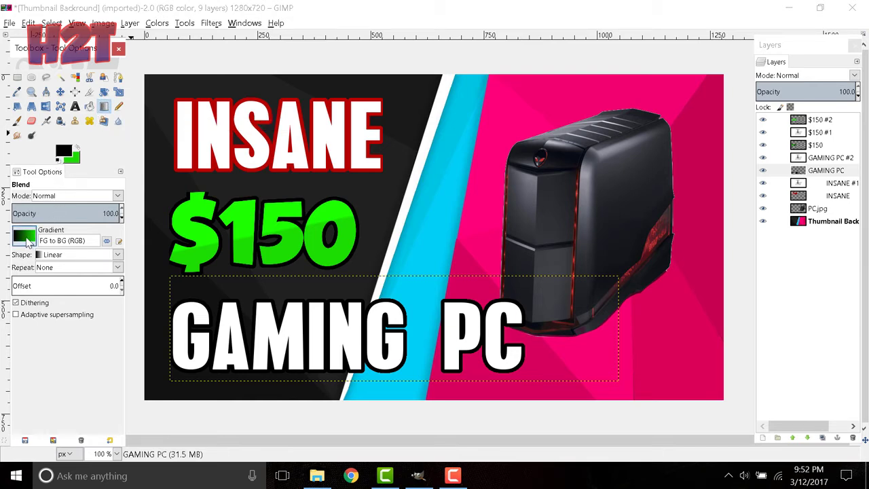
click(31, 241)
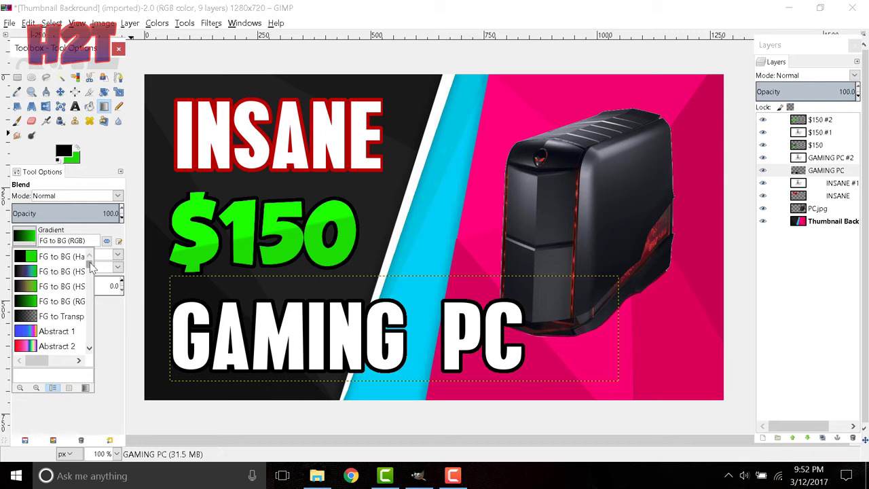
drag(89, 265, 91, 347)
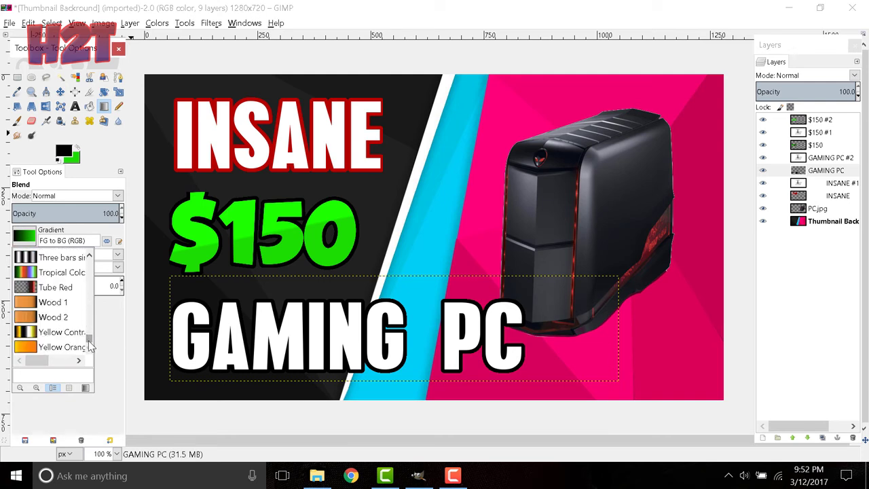
click(64, 350)
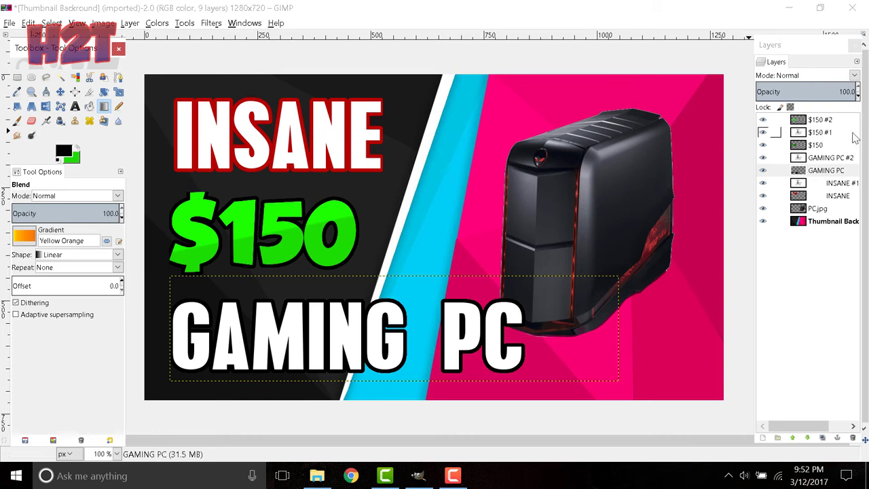
- Create a selection from the GAMING PC #2 layer's alpha and blend the gradient vertically through the letters, yellow above and orange below
right_click(818, 160)
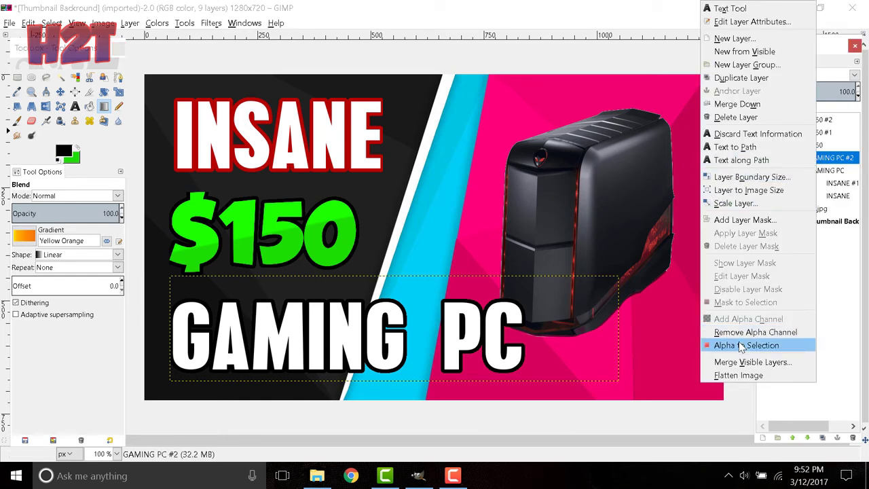
click(722, 345)
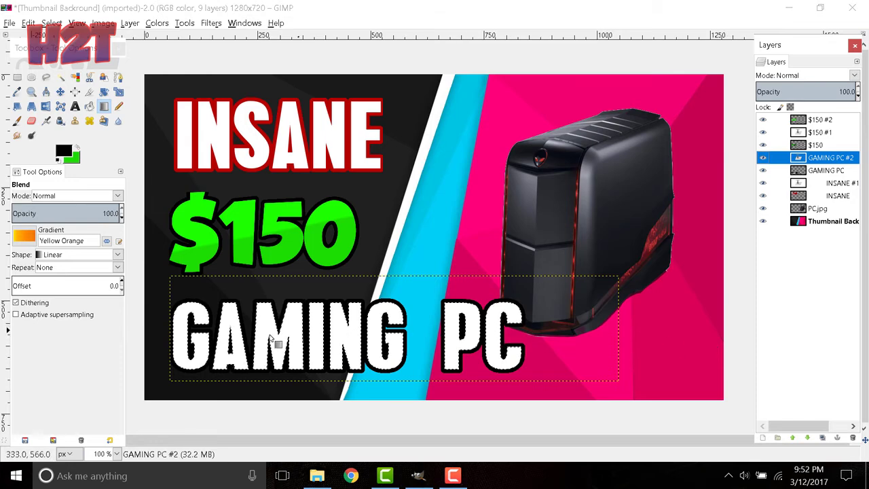
mouse_move(275, 354)
mouse_down()
mouse_move(273, 311)
mouse_move(276, 343)
mouse_up()
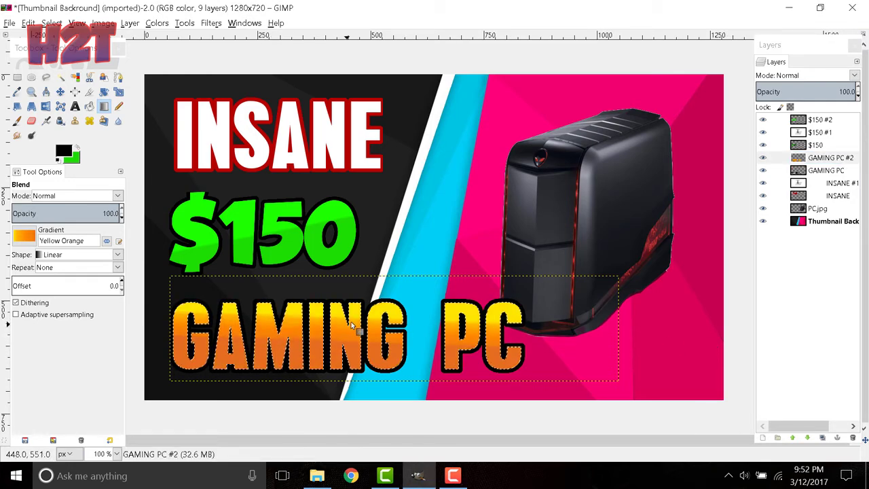
drag(351, 327, 325, 338)
drag(275, 326, 321, 360)
drag(322, 319, 321, 360)
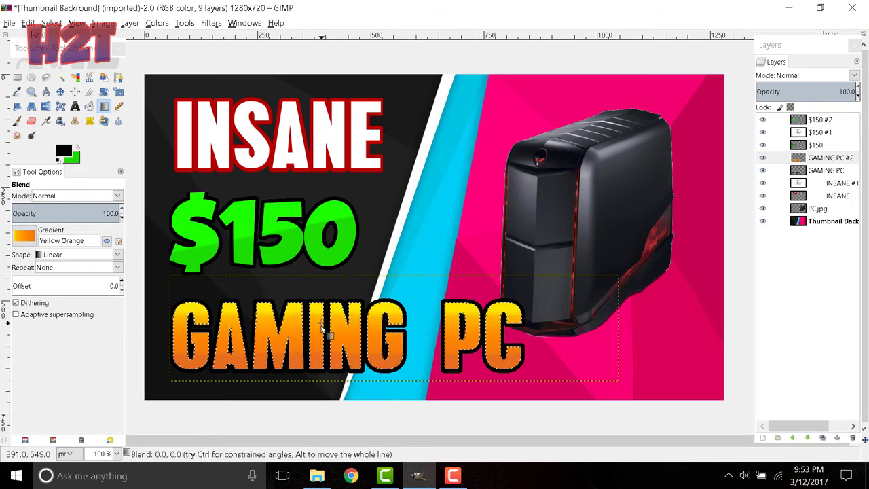
drag(322, 323, 320, 355)
drag(320, 312, 323, 369)
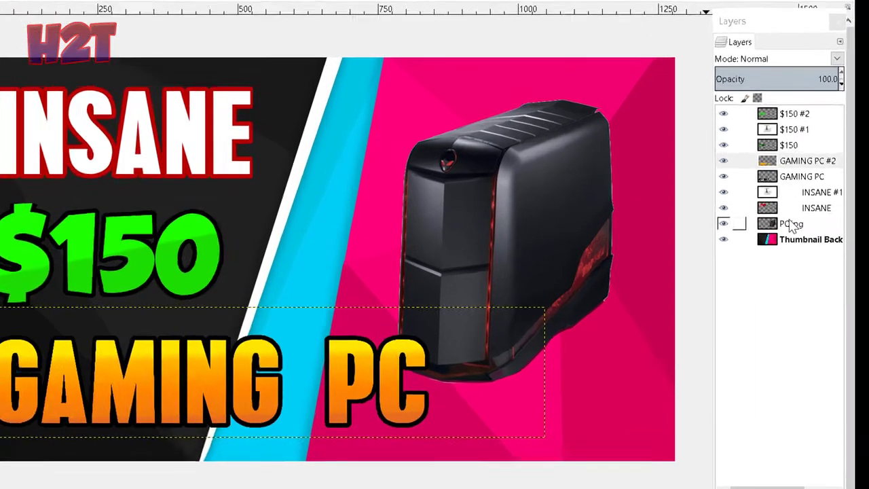
- Duplicate the PC.jpg layer and create a selection from the original PC.jpg layer's alpha
click(815, 208)
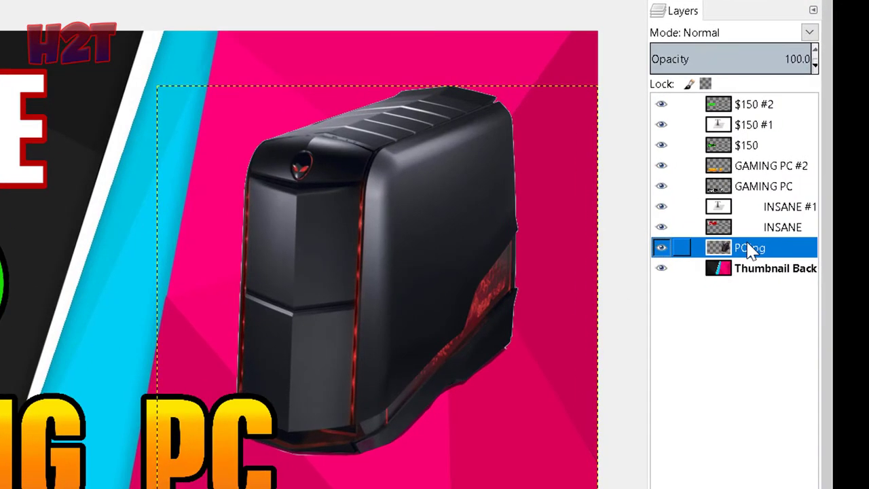
right_click(749, 249)
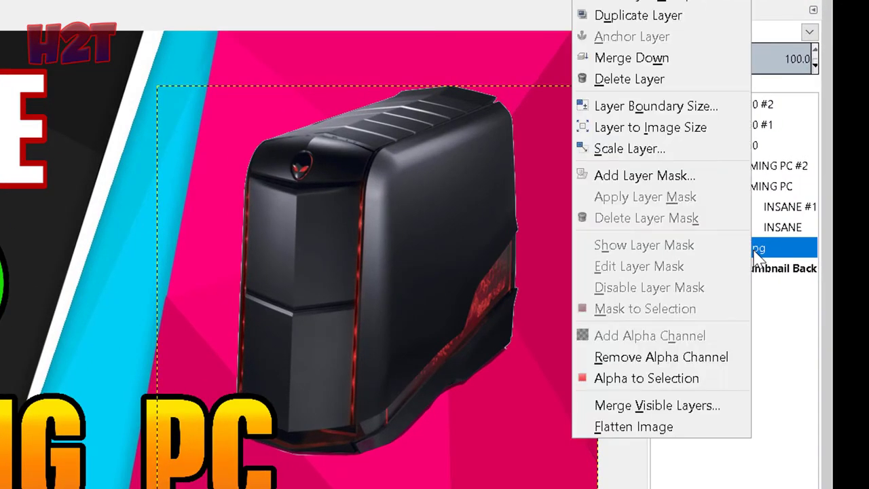
click(648, 21)
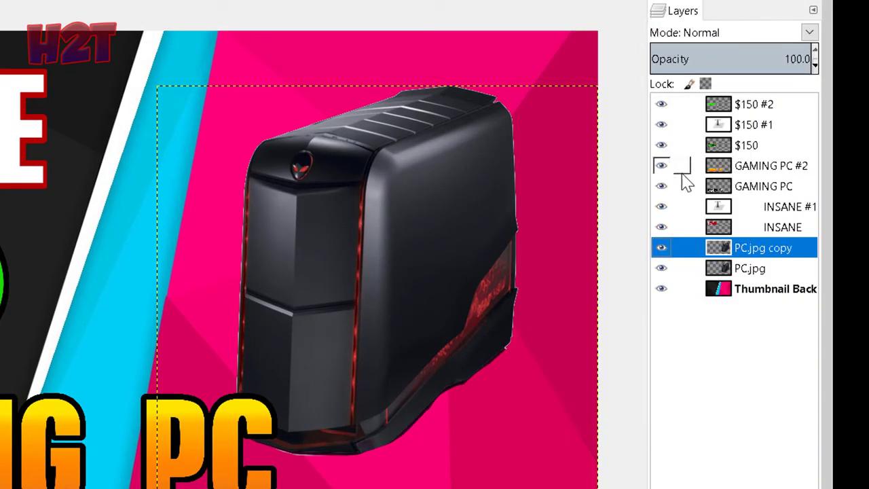
click(737, 271)
right_click(737, 272)
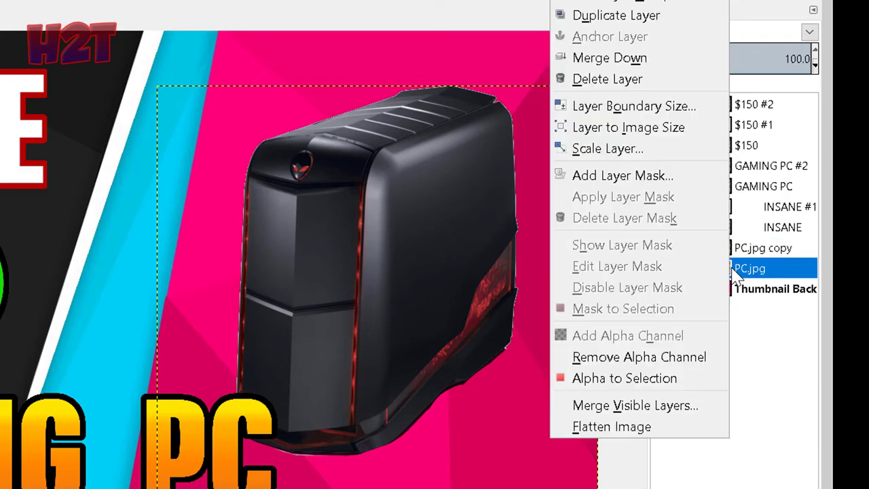
click(618, 378)
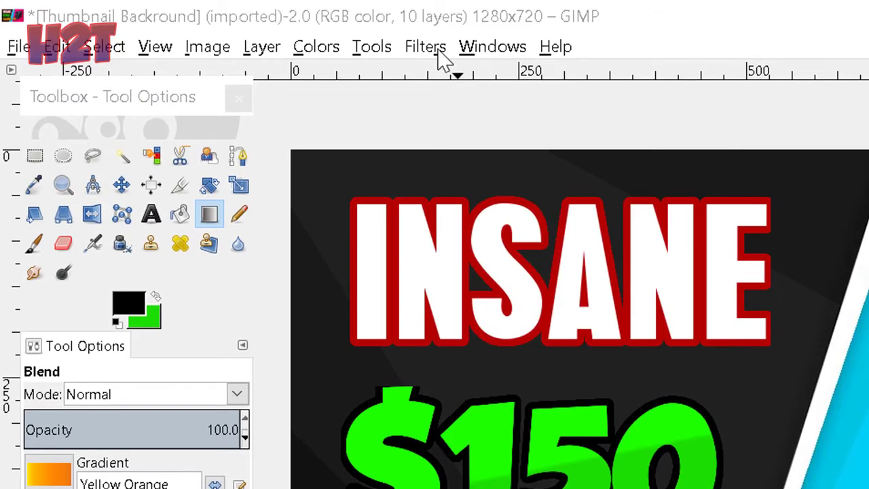
- Start a Drop Shadow on the PC.jpg layer with X and Y offsets 0, blur radius 75 and white (ffffff) as the colour
click(212, 25)
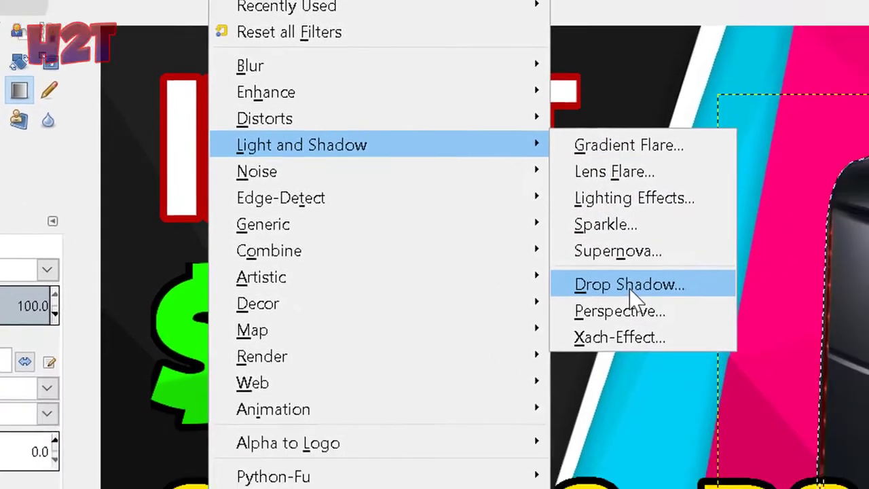
click(818, 409)
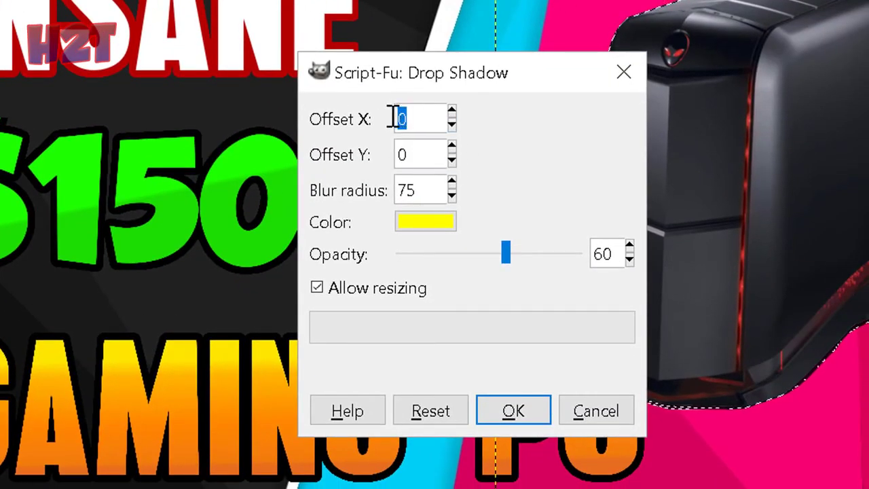
click(407, 155)
drag(405, 155, 382, 161)
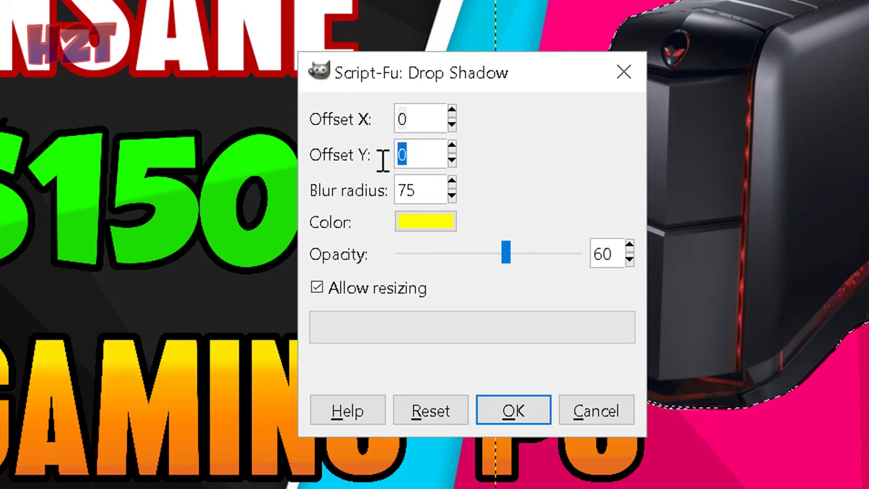
drag(432, 195, 360, 182)
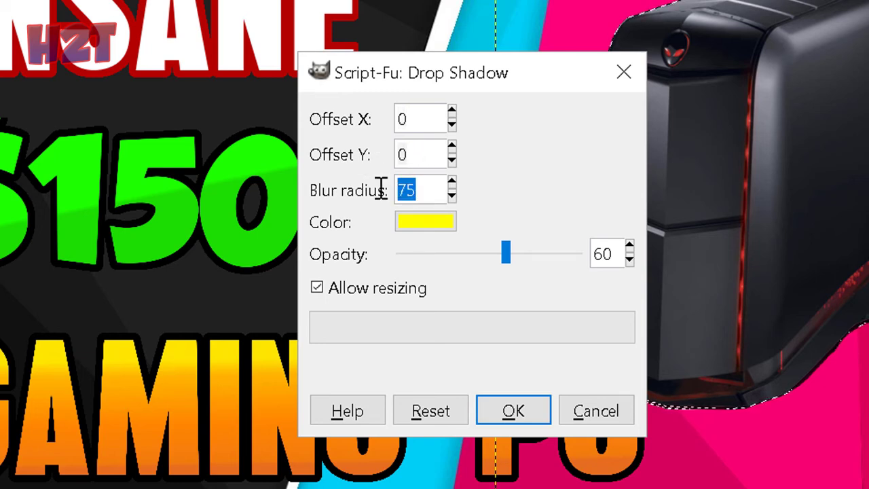
click(408, 192)
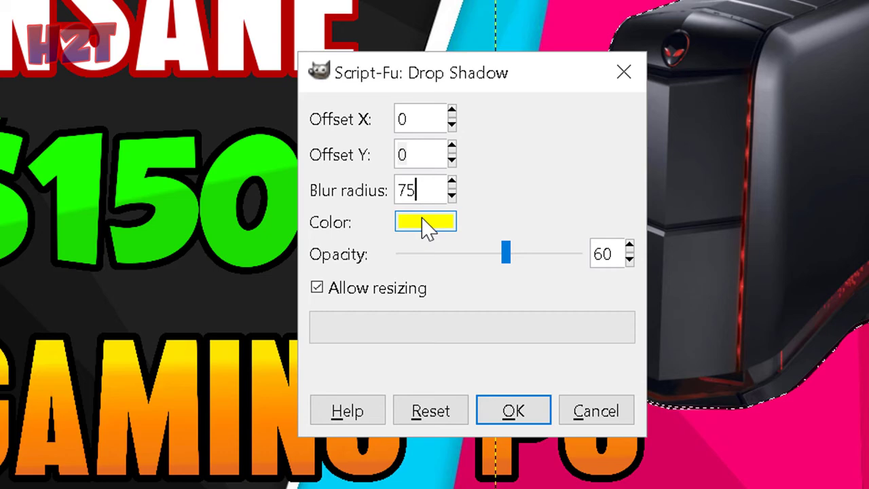
click(426, 225)
click(422, 333)
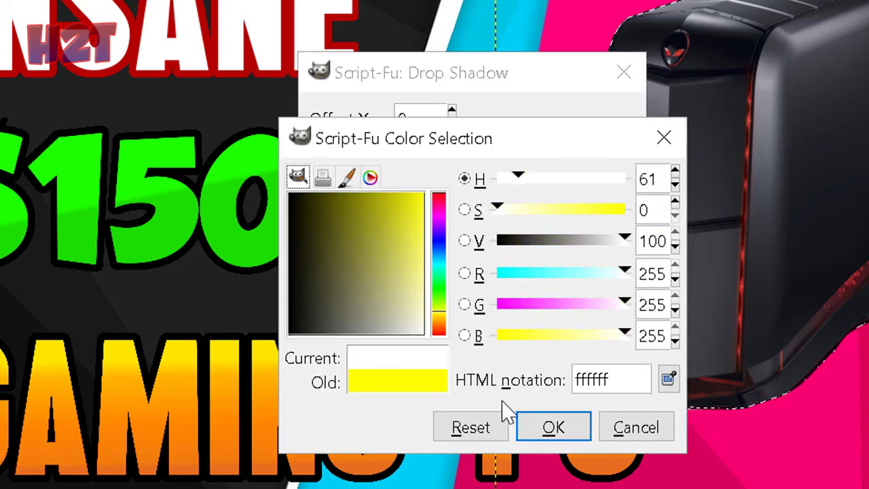
click(558, 433)
- Set the drop shadow's opacity to 85, disallow resizing and apply the shadow
click(511, 242)
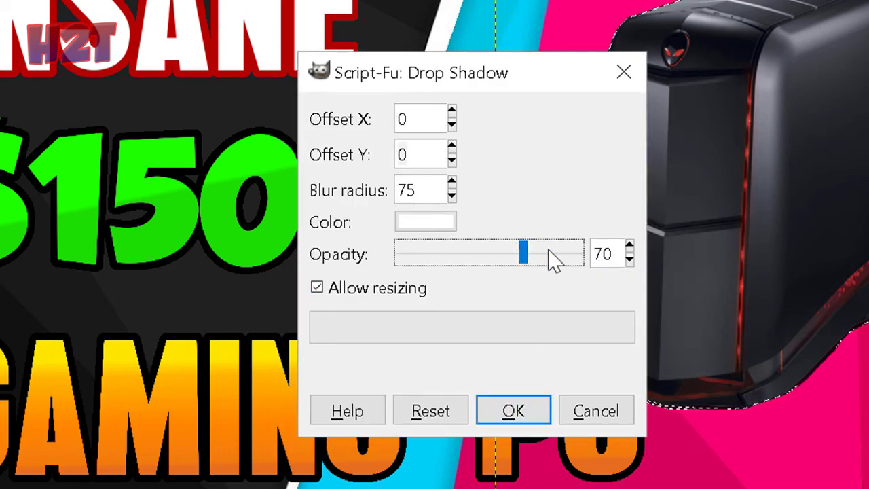
click(549, 251)
drag(587, 252, 552, 255)
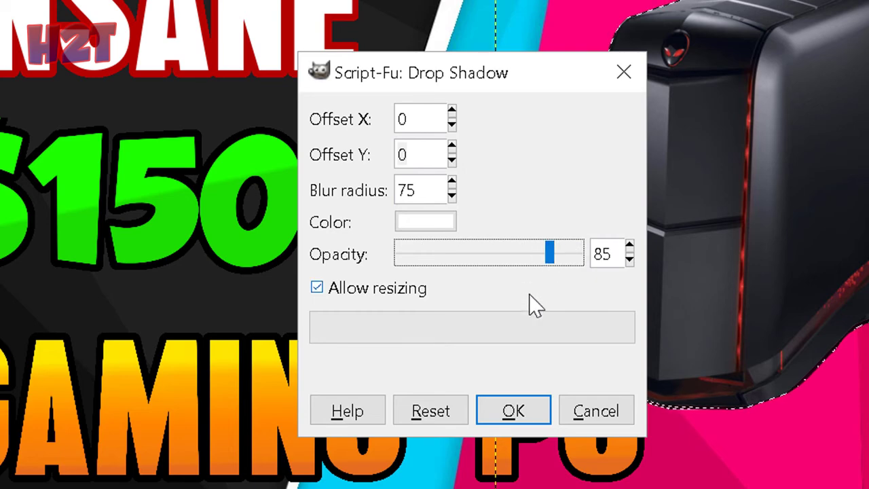
click(392, 291)
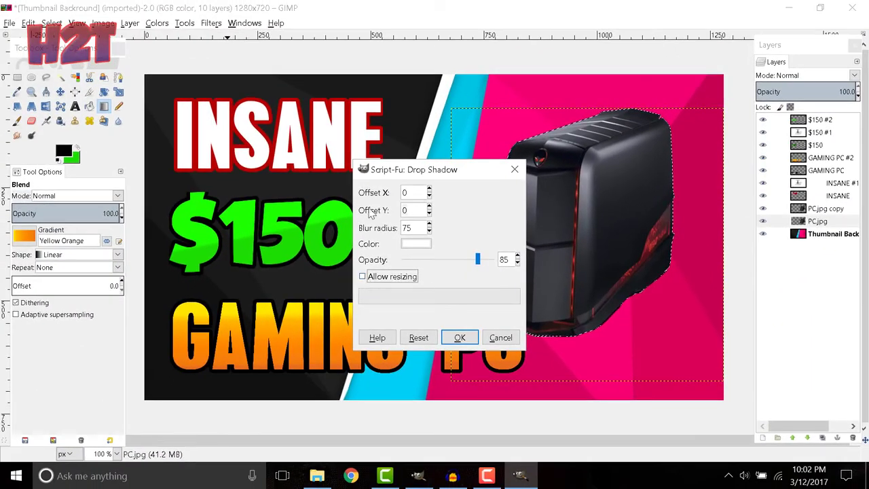
click(459, 344)
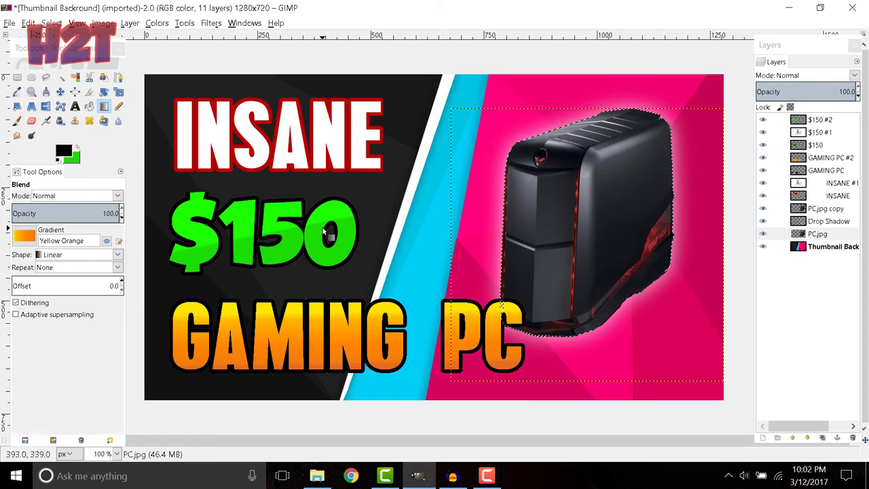
- Undo the last drop shadow and reapply it to the PC.jpg layer with the same white glow settings but opacity 100
click(31, 23)
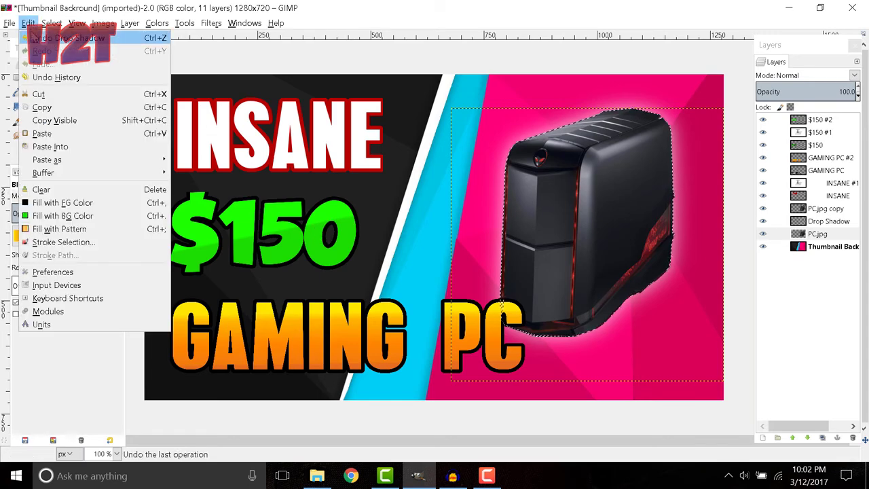
click(33, 40)
click(211, 23)
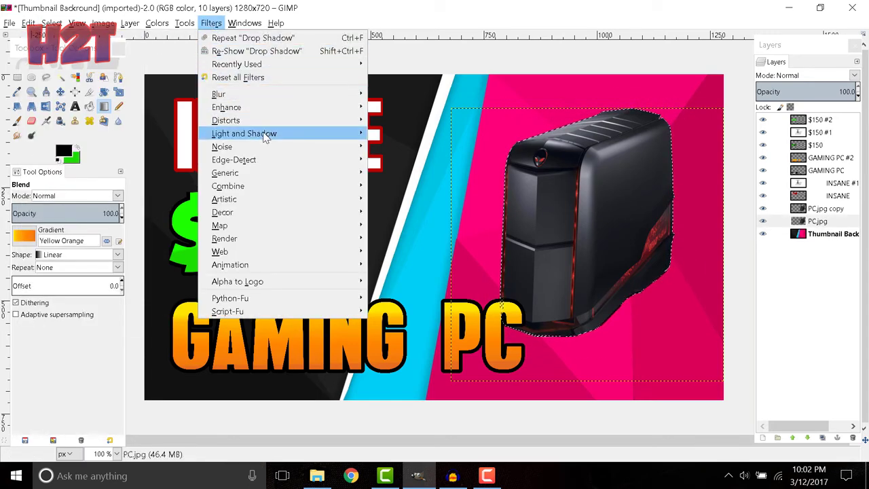
mouse_move(275, 133)
click(407, 203)
drag(479, 260, 486, 262)
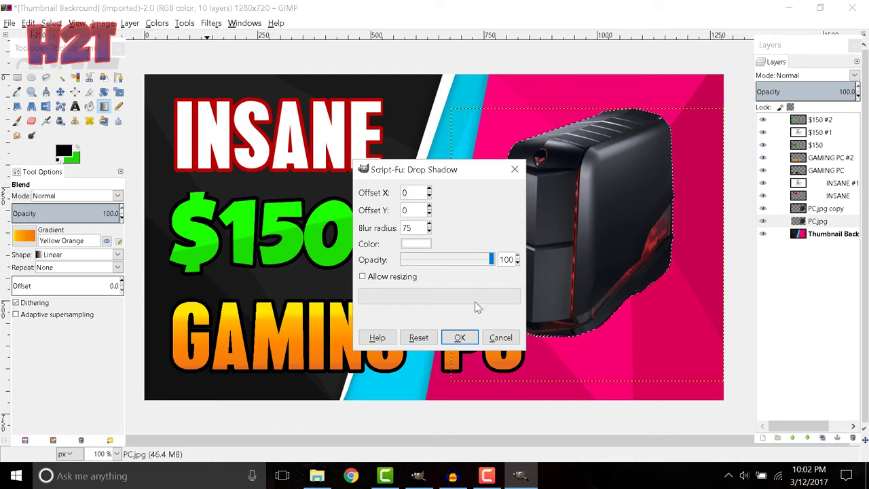
click(462, 336)
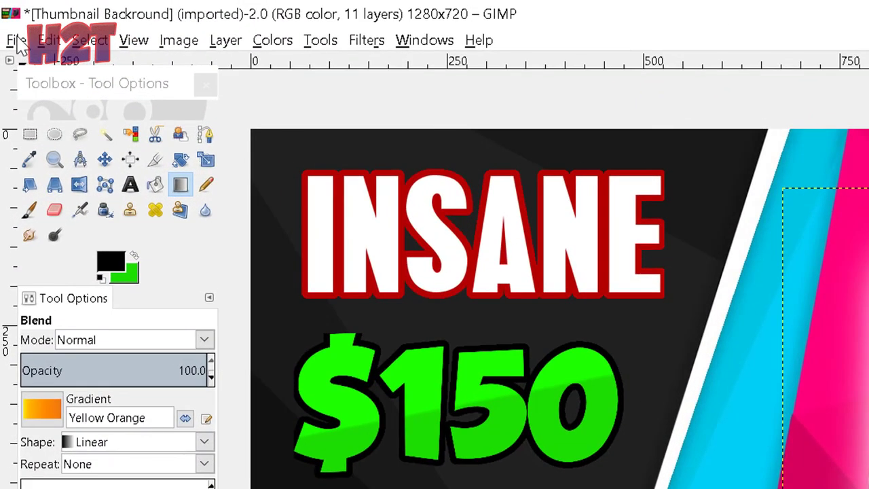
- Export the image to the Desktop folder as THUMBNAIL.png, keeping the offered PNG export options
click(16, 41)
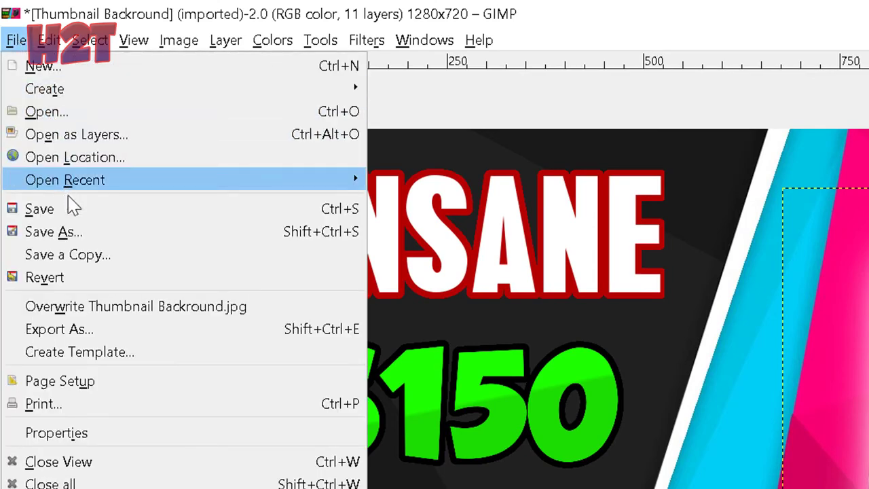
click(78, 333)
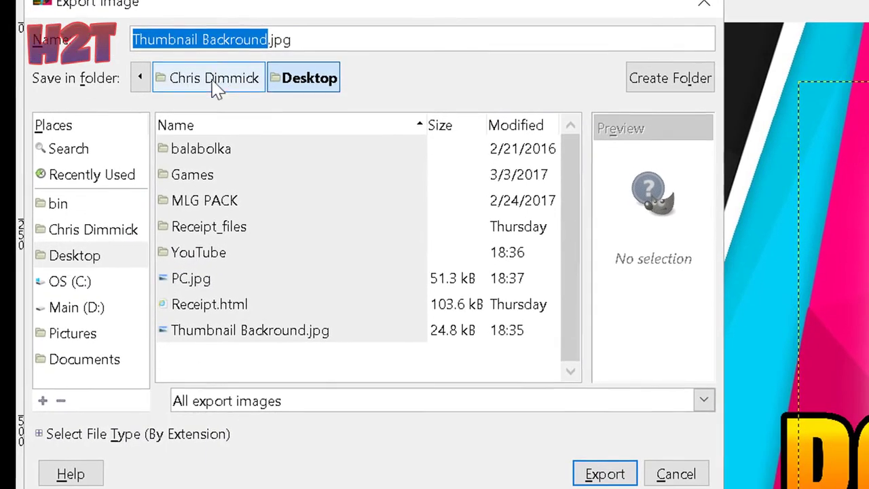
key(BackSpace)
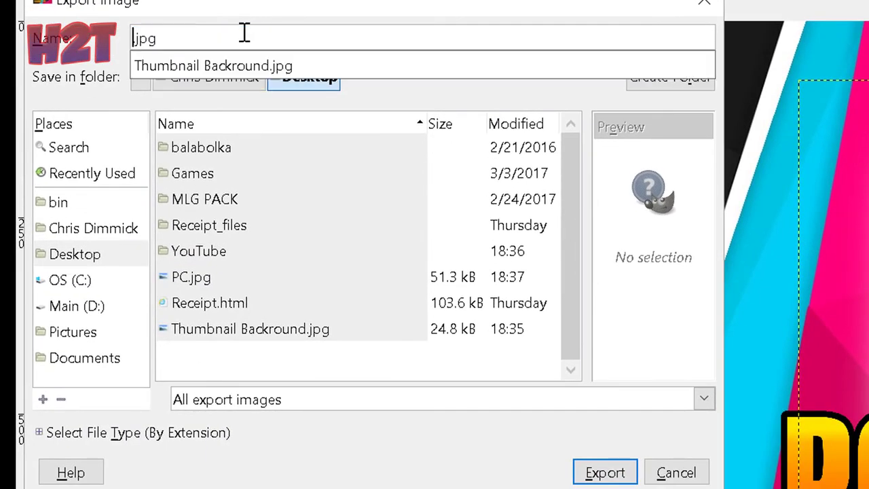
text(THUMBN)
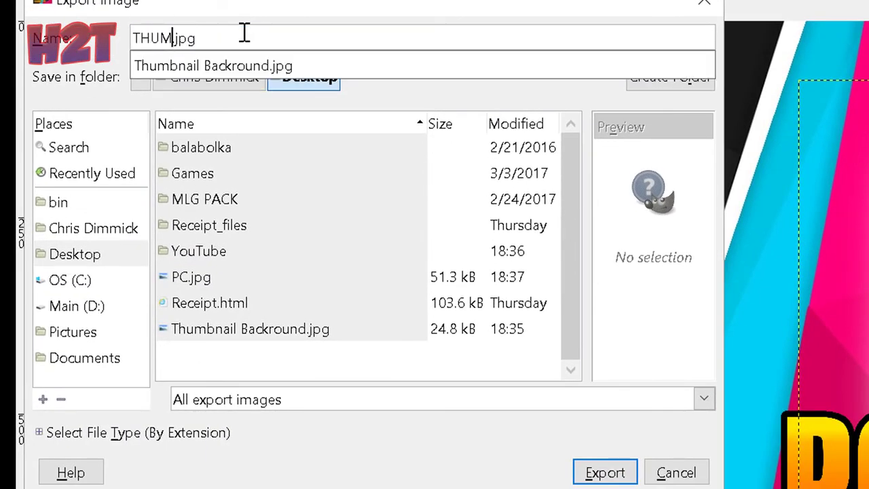
text(AIL)
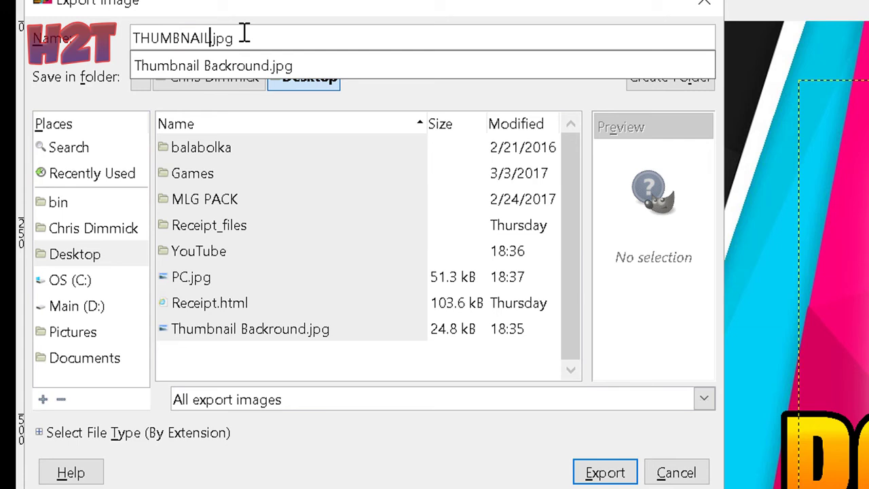
key(Right)
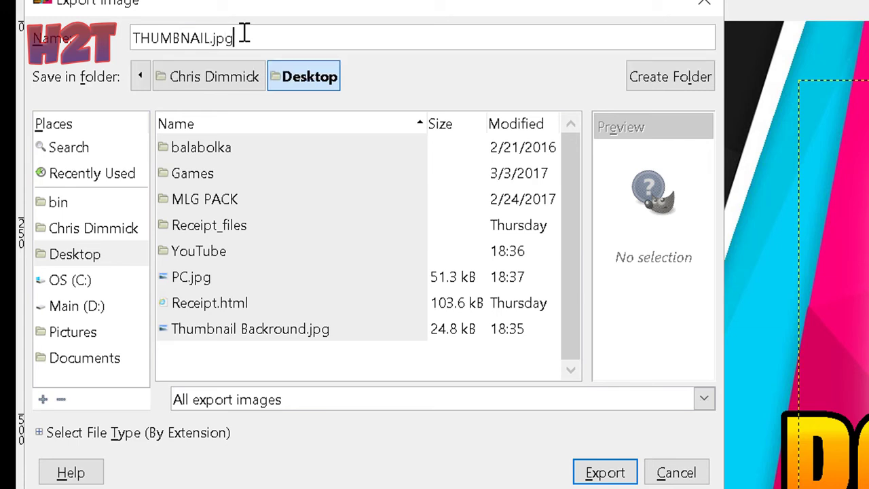
text(p)
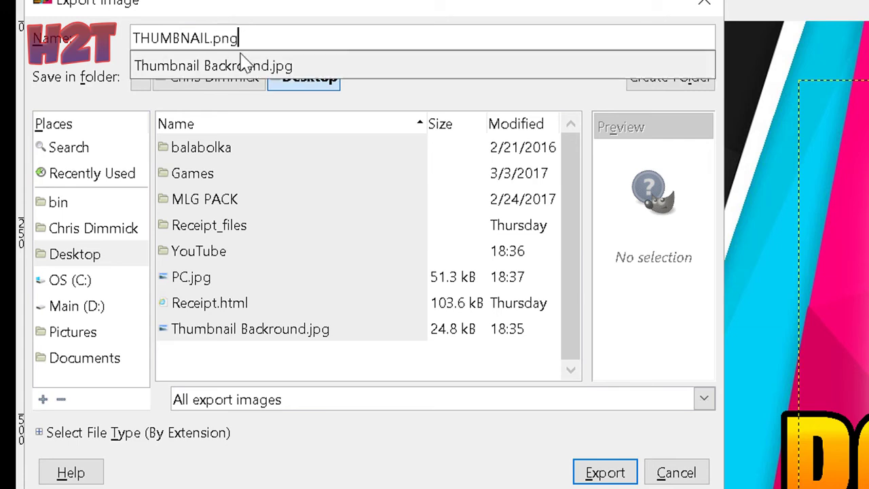
click(117, 252)
text(ng)
click(616, 472)
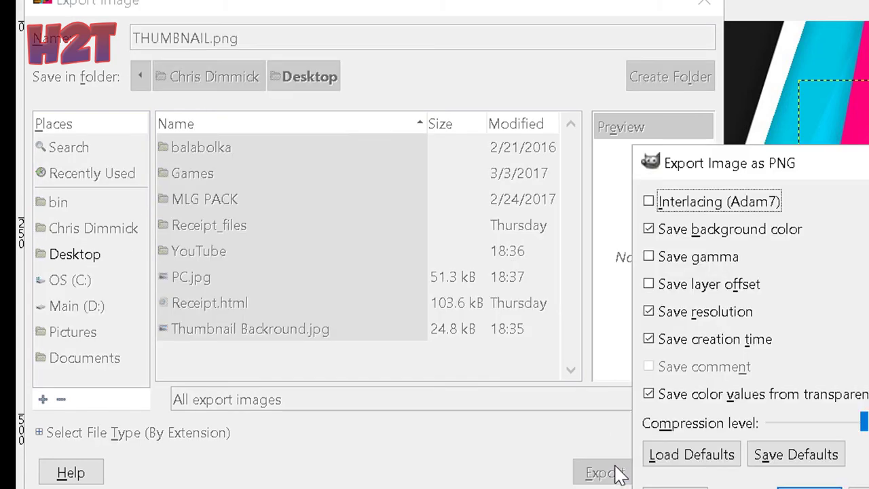
click(809, 487)
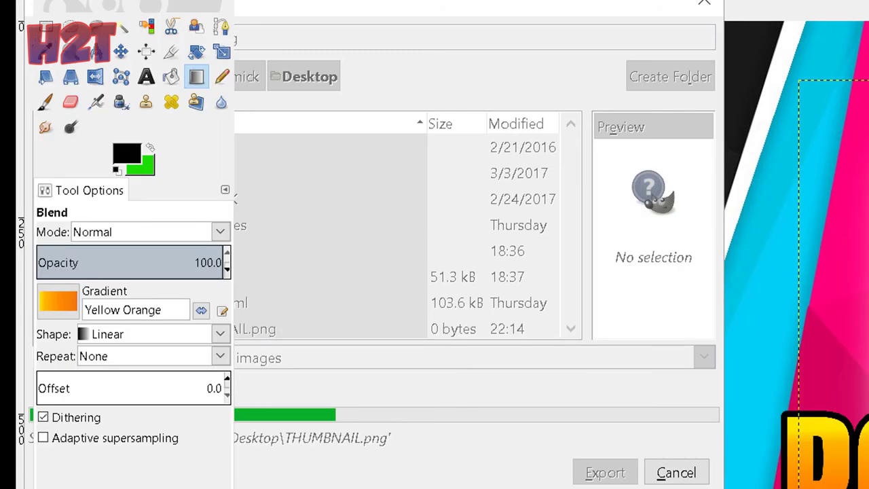